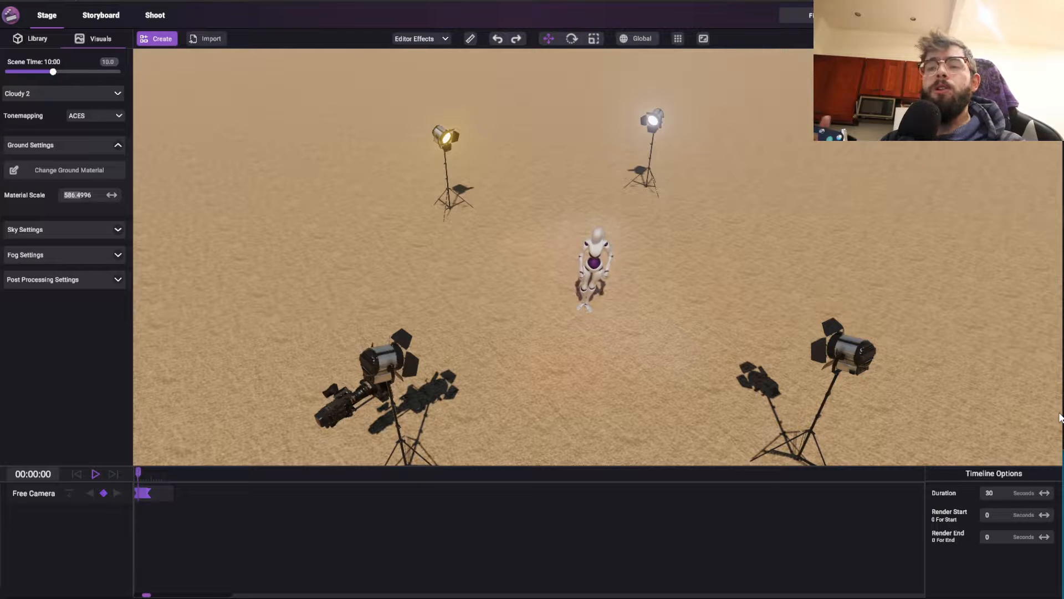
Switch to the storyboard workspace and review the images and properties of shots 1-A, 1-B and 1-C
left_click(105, 16)
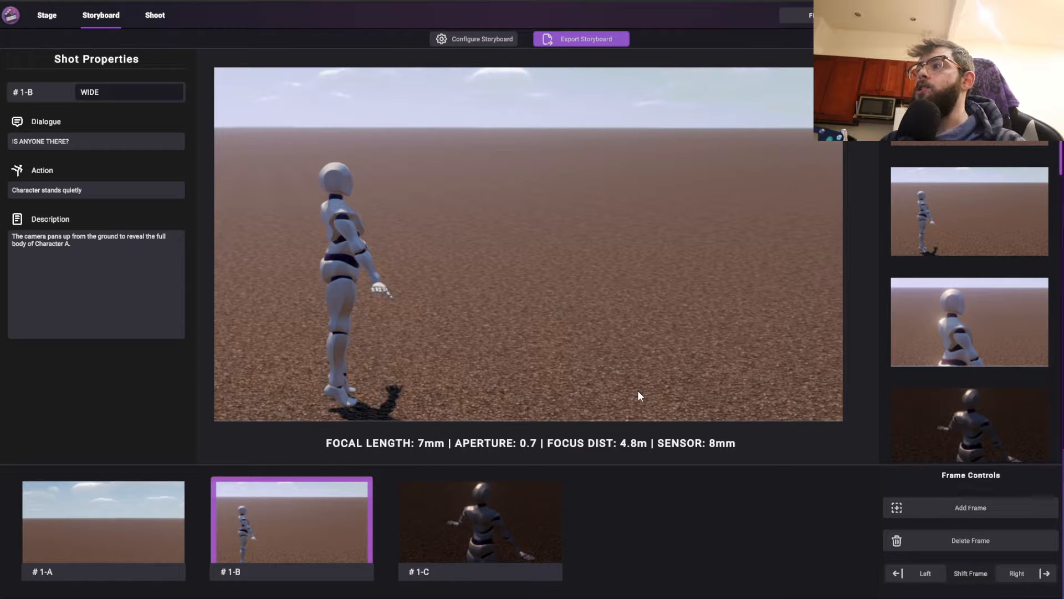
scroll(965, 360, "down", 5)
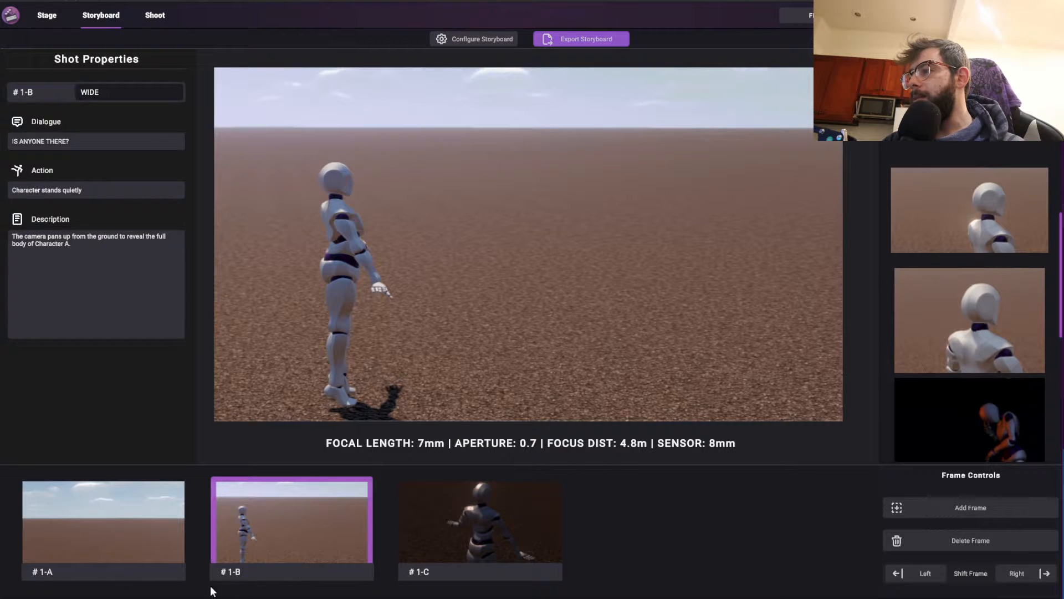
left_click(434, 535)
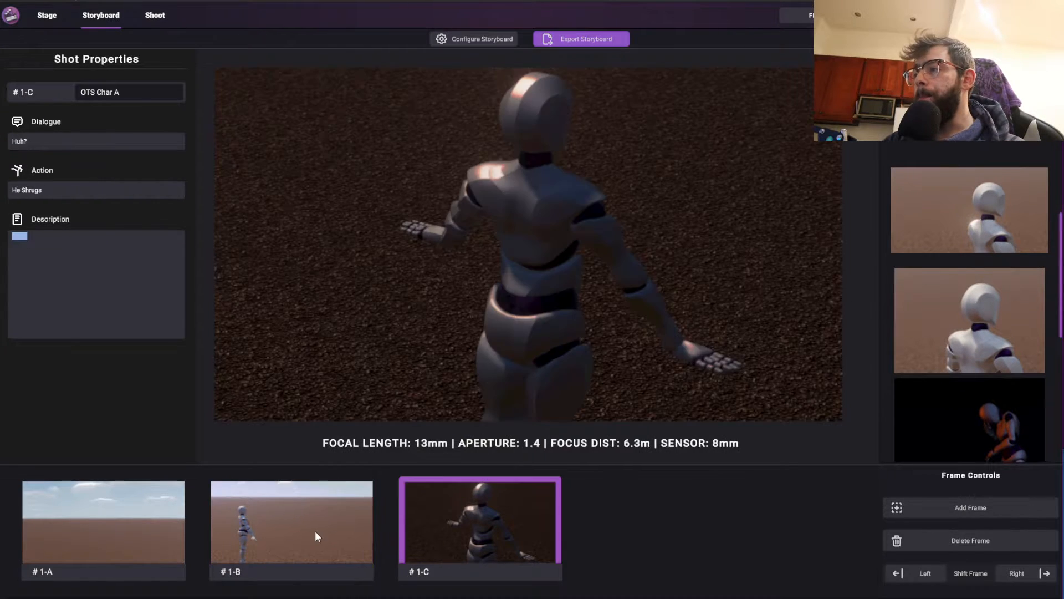
left_click(315, 531)
left_click(156, 529)
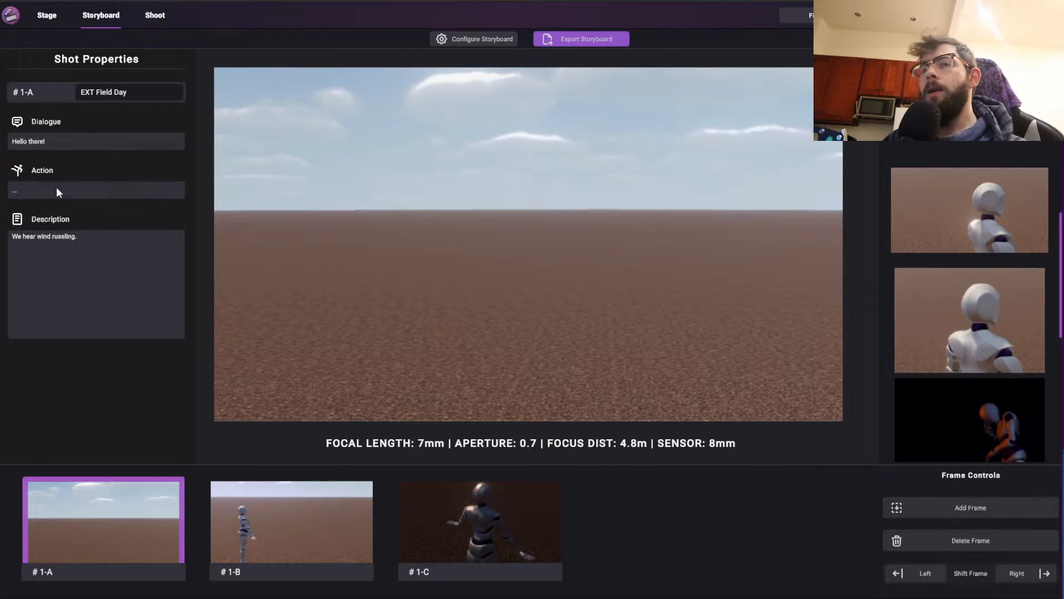
left_click(334, 491)
left_click(441, 511)
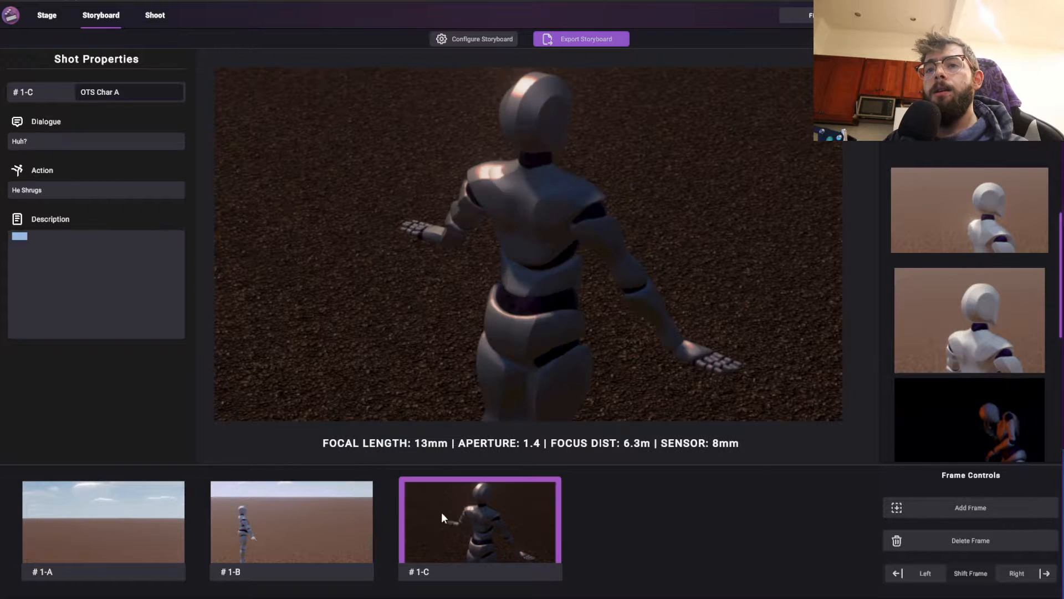
left_click(144, 500)
left_click(314, 511)
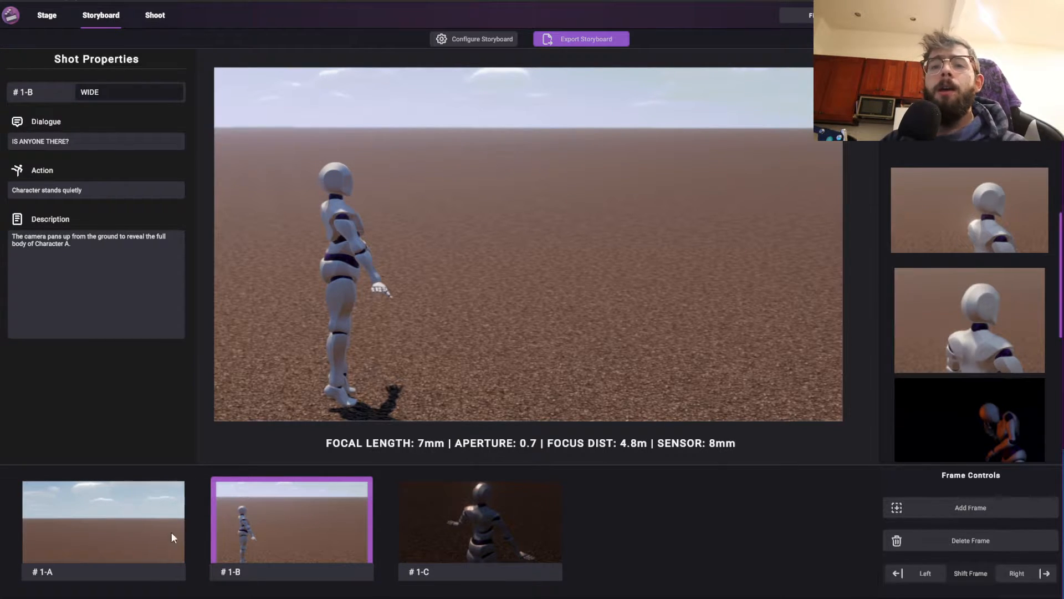
left_click(118, 525)
left_click(299, 537)
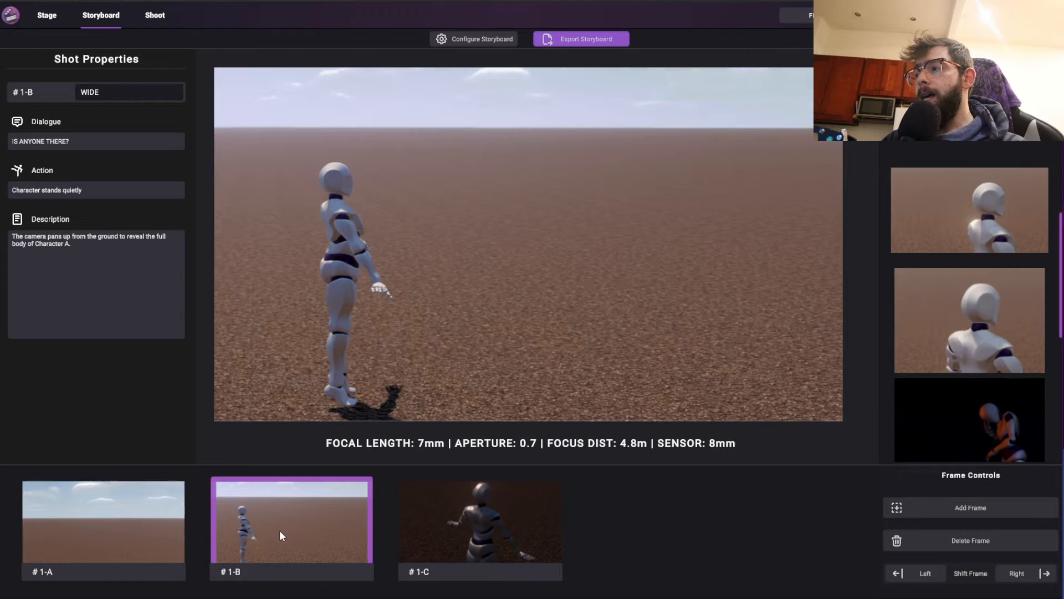
left_click(403, 522)
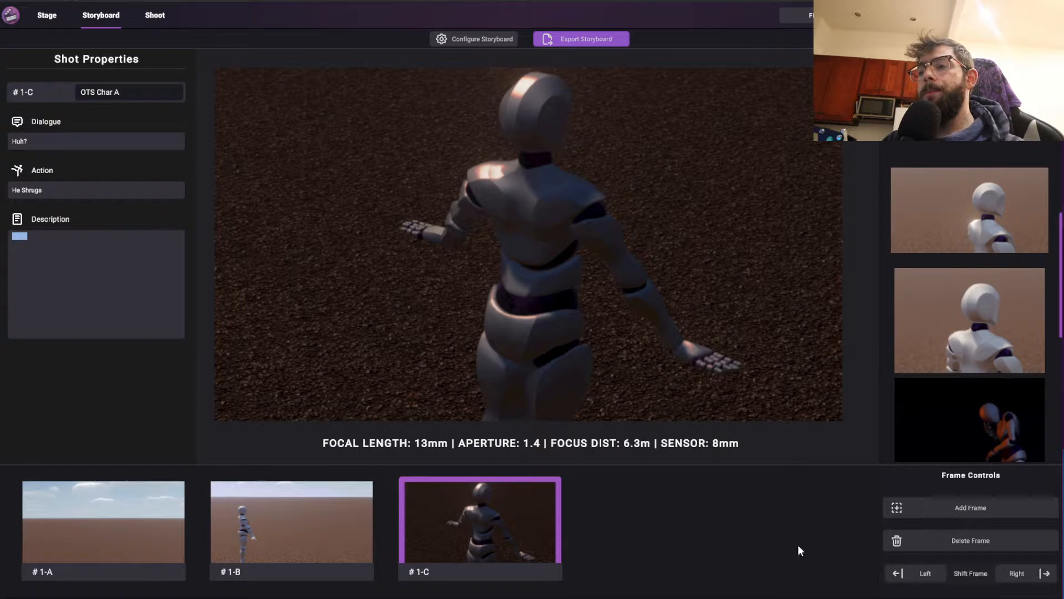
Delete the existing shot 1-C and add a blank frame in its place at the end of the storyboard
left_click(969, 513)
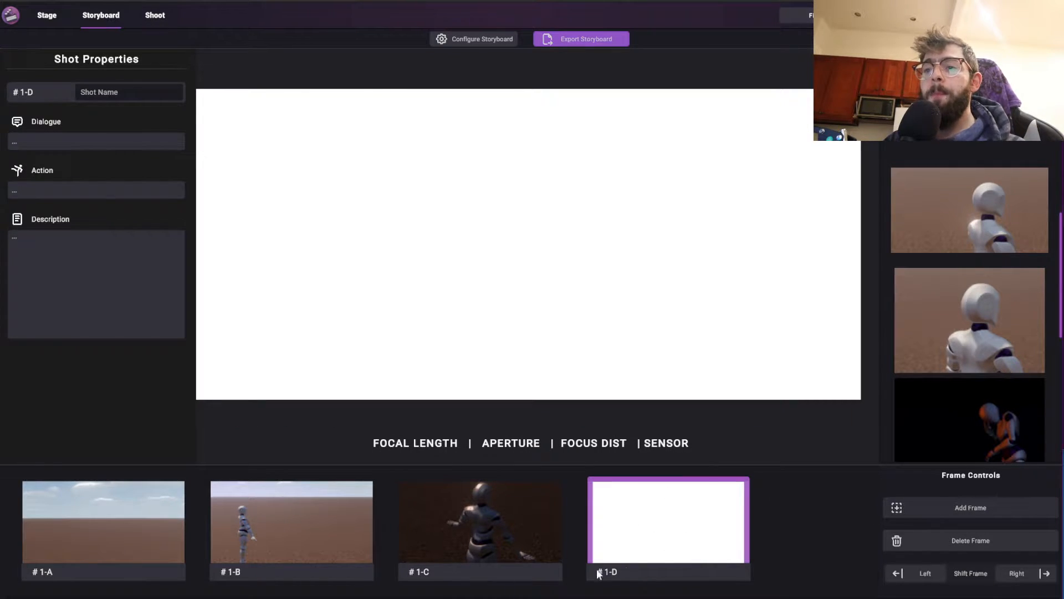
left_click(929, 540)
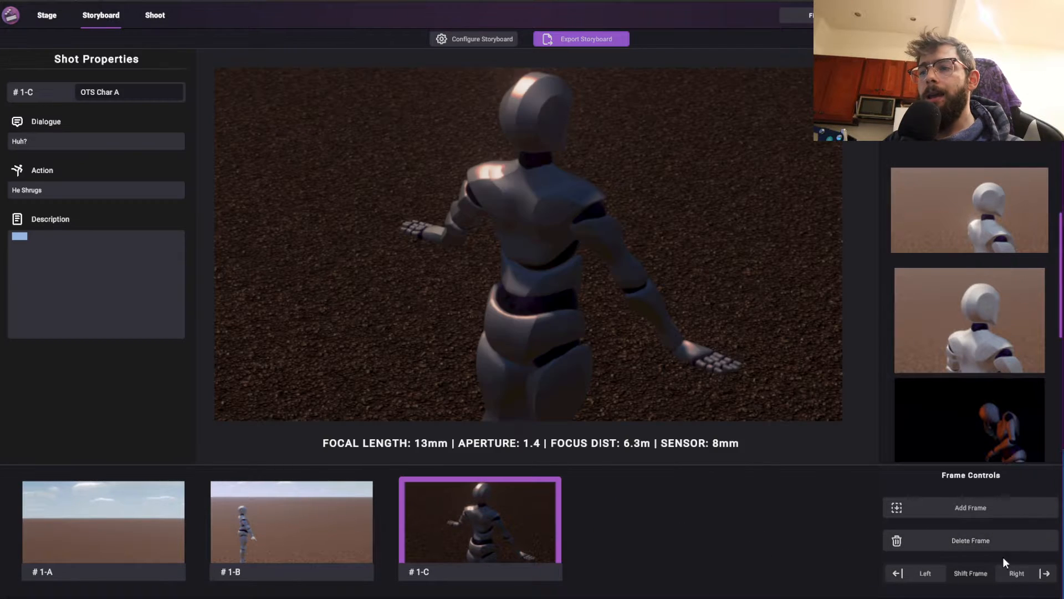
left_click(990, 544)
left_click(988, 504)
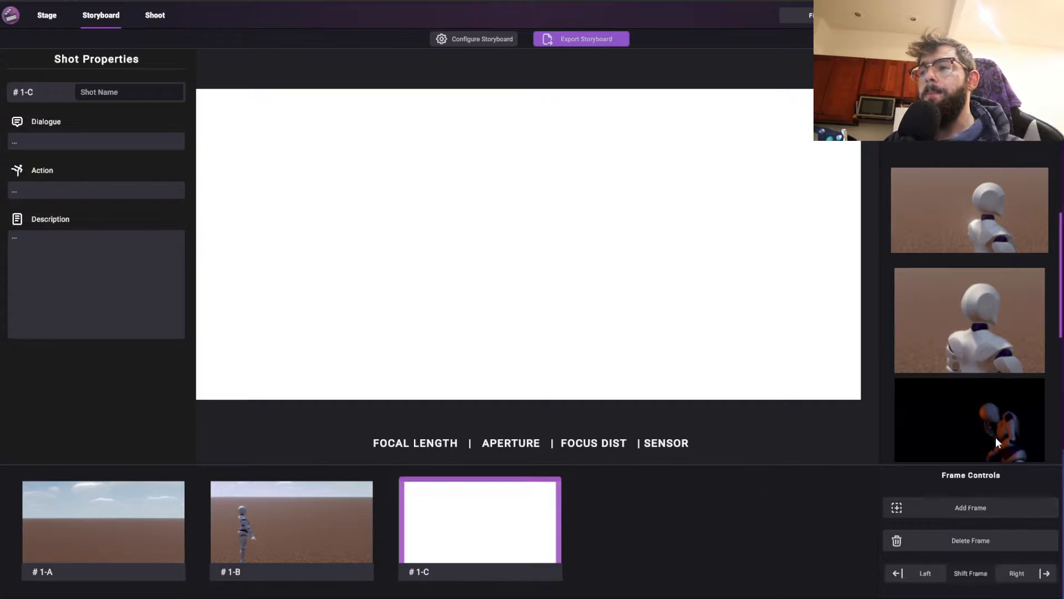
Assign the dark, orange-lit captured image of the mannequin with one hand at its face to the blank frame 1-C
left_click(975, 301)
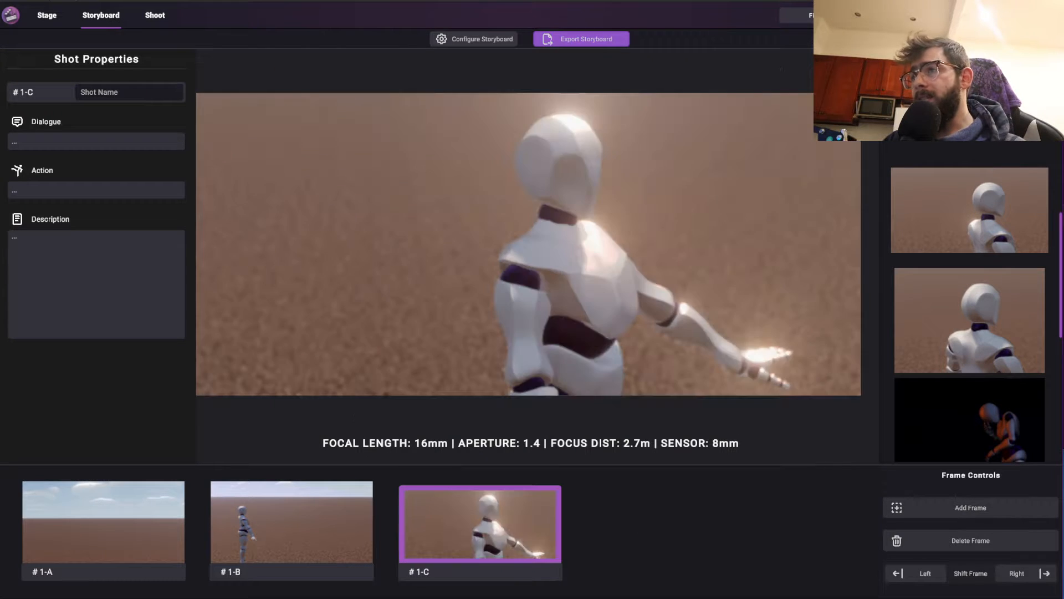
left_click(946, 331)
scroll(991, 369, "down", 5)
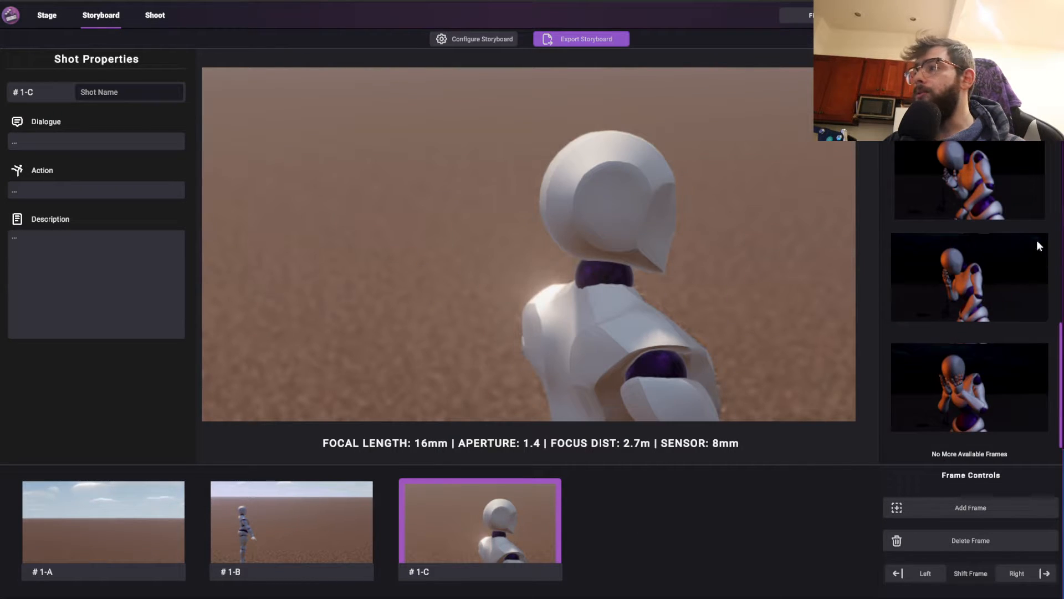
left_click(986, 297)
scroll(959, 178, "up", 5)
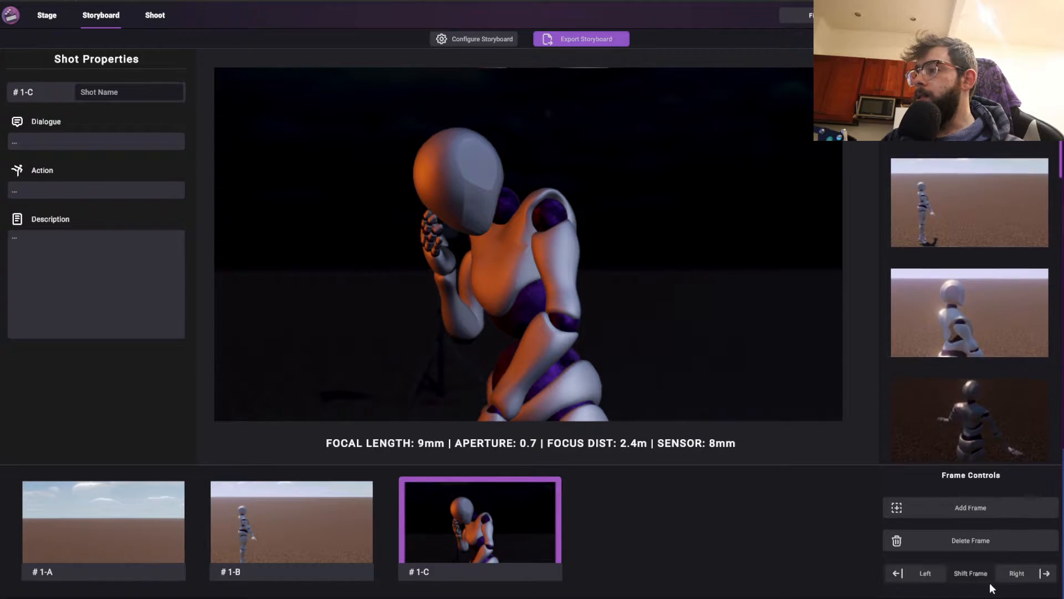
Shift the dark mannequin frame toward the start of the storyboard and return it to the last position
left_click(932, 574)
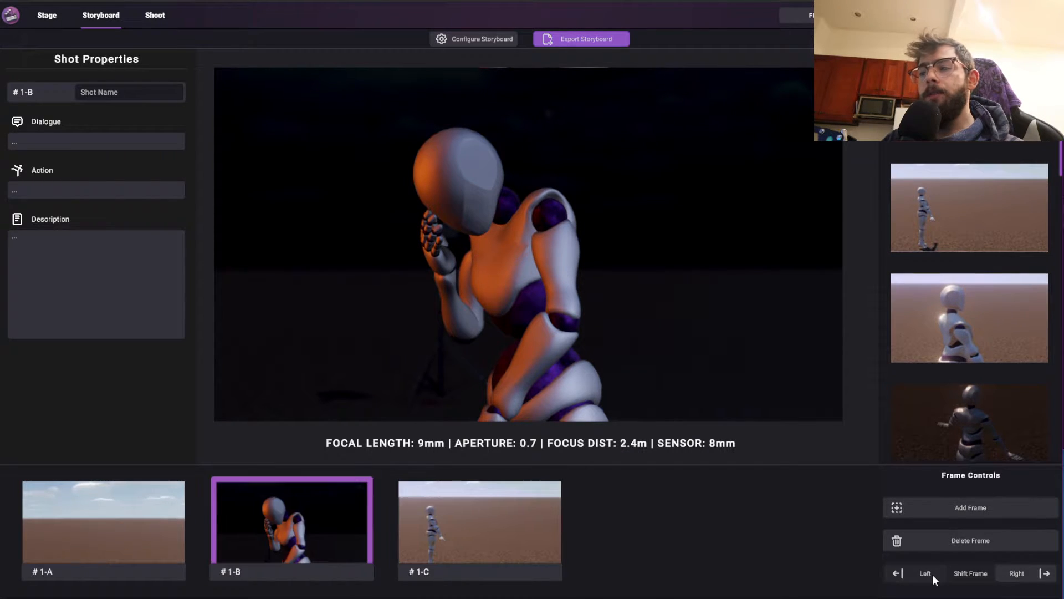
left_click(932, 574)
left_click(1013, 573)
left_click(1019, 576)
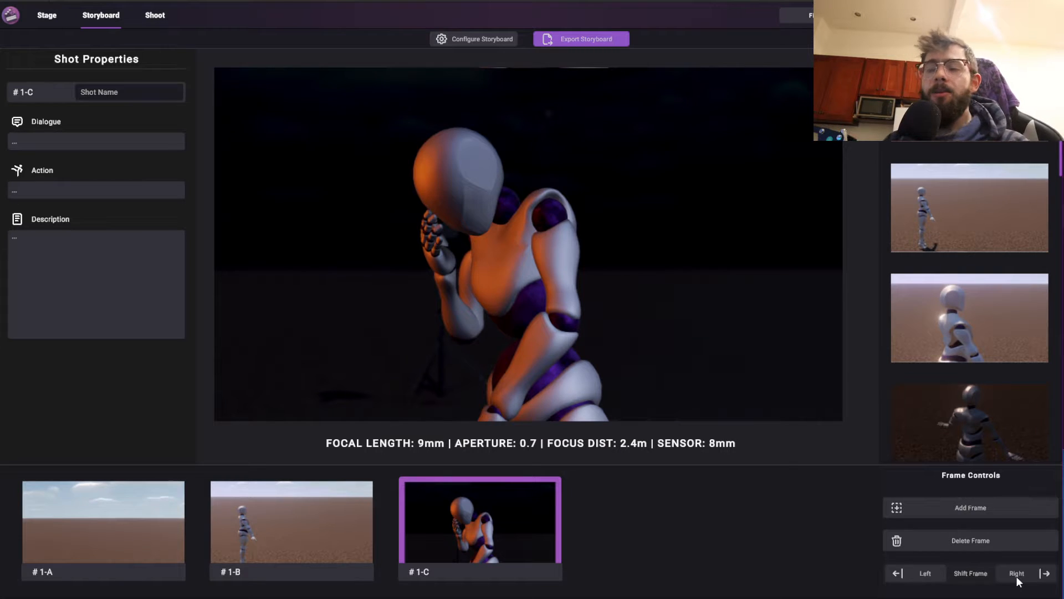
left_click(922, 575)
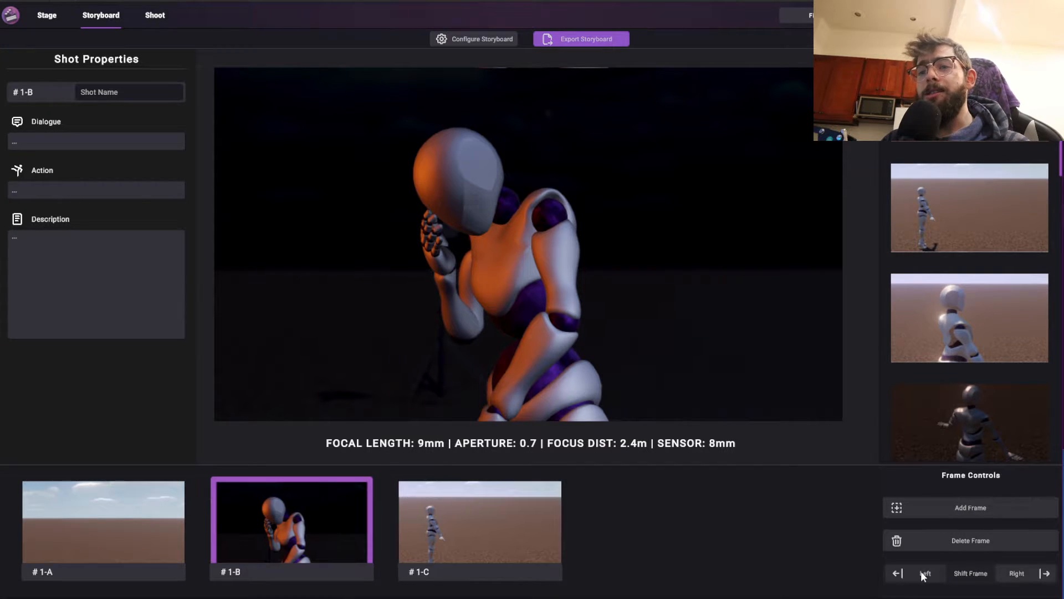
left_click(1020, 573)
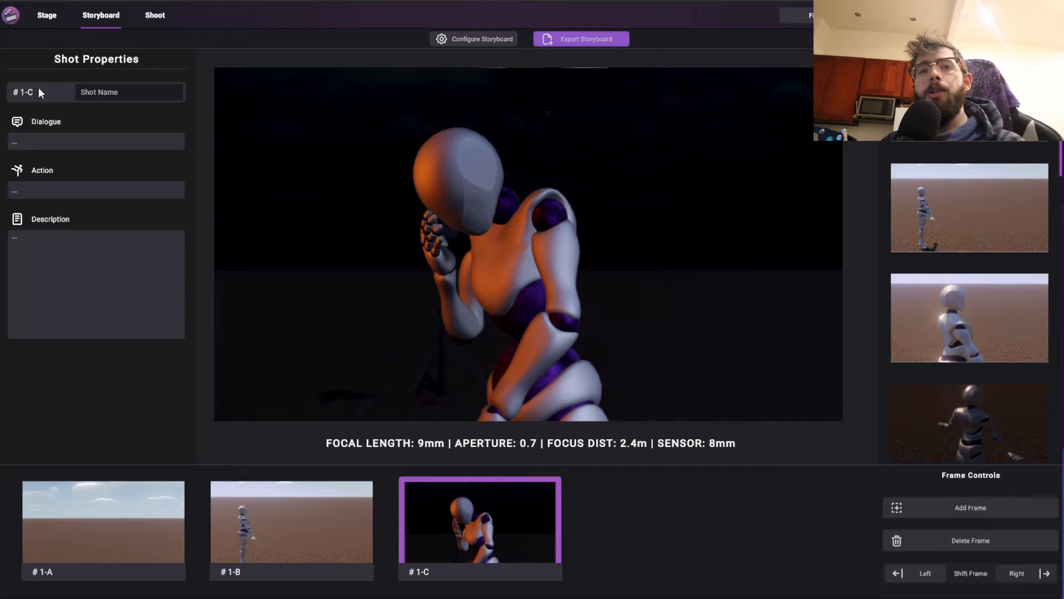
Examine the empty shot name, dialogue, action and description fields of frame 1-C and compare them with shots 1-A and 1-B
left_click(114, 94)
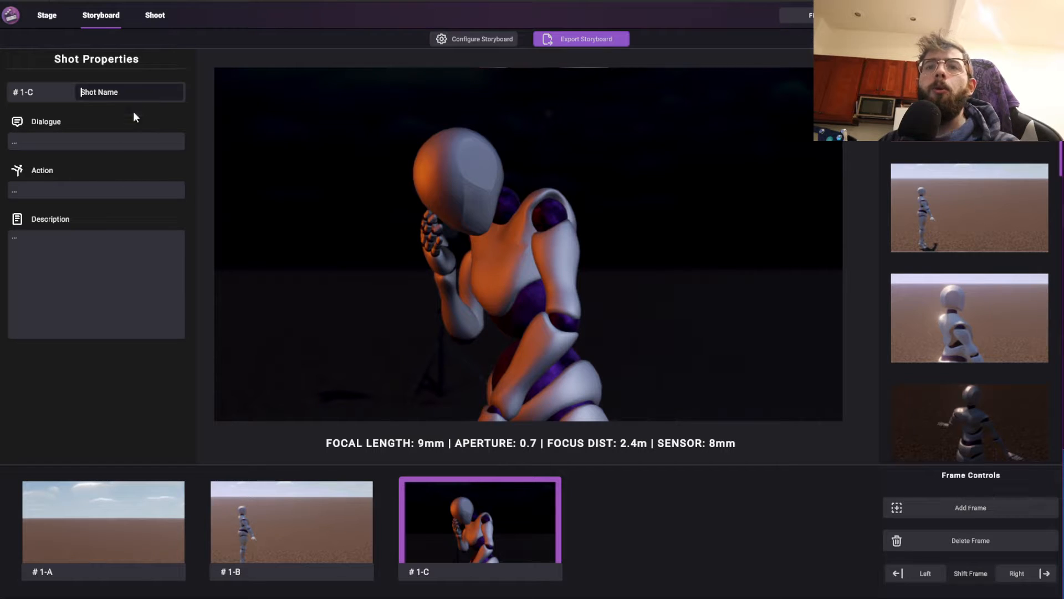
left_click(49, 141)
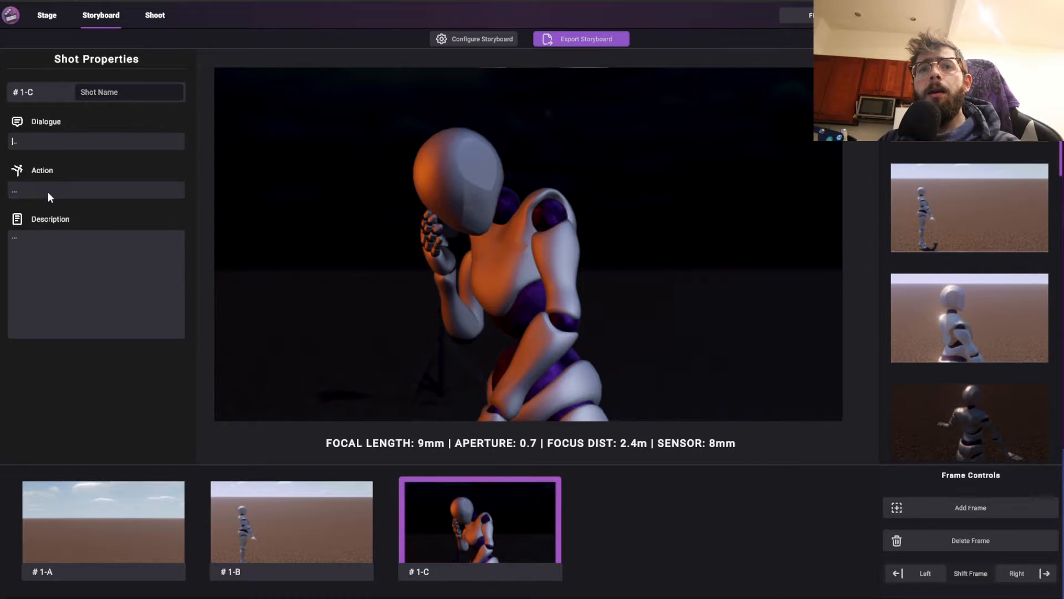
left_click(62, 251)
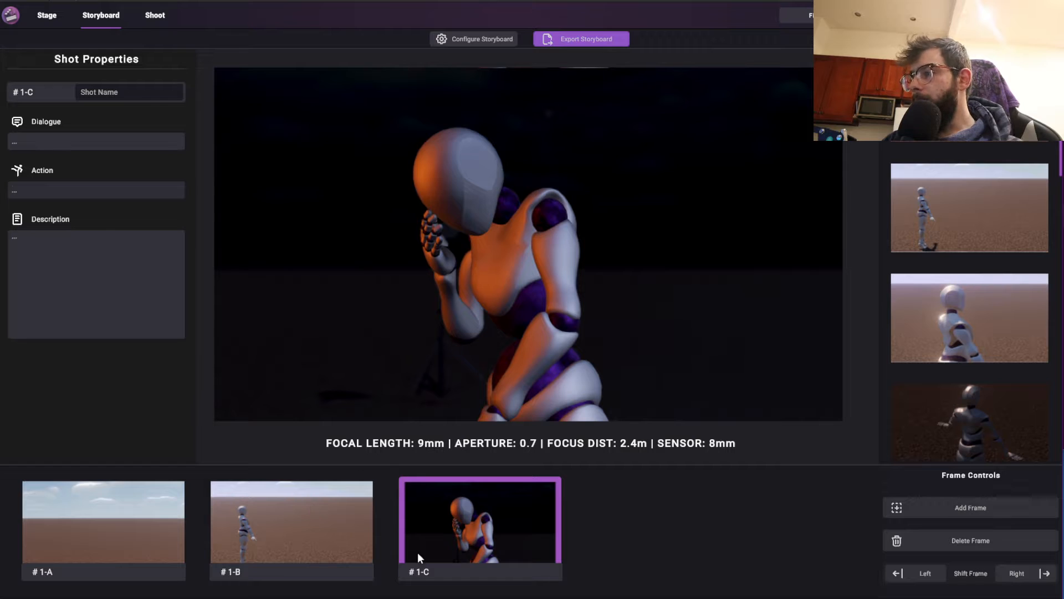
left_click(174, 540)
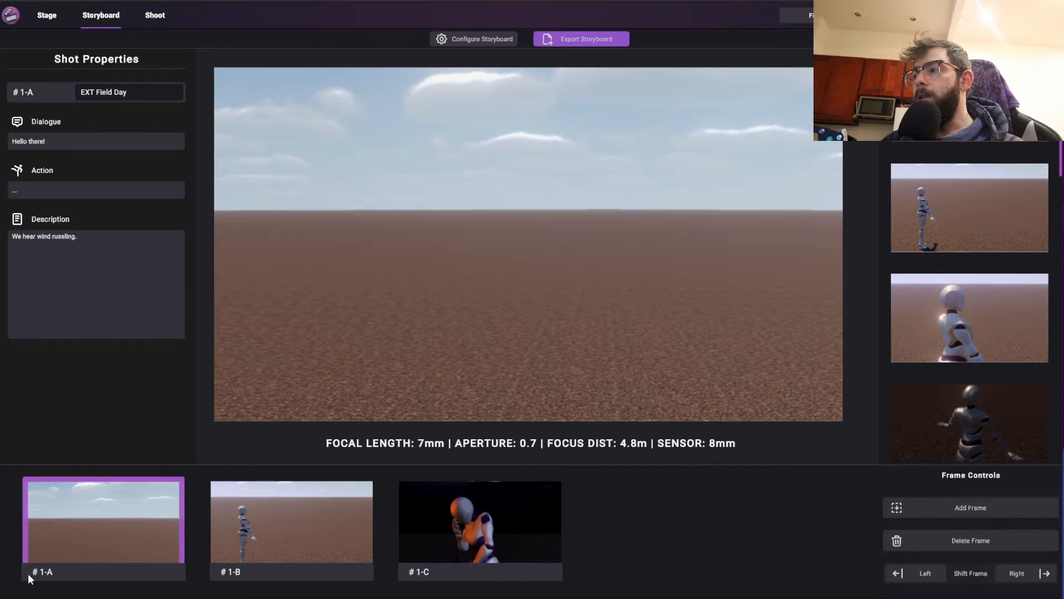
left_click(250, 554)
left_click(438, 547)
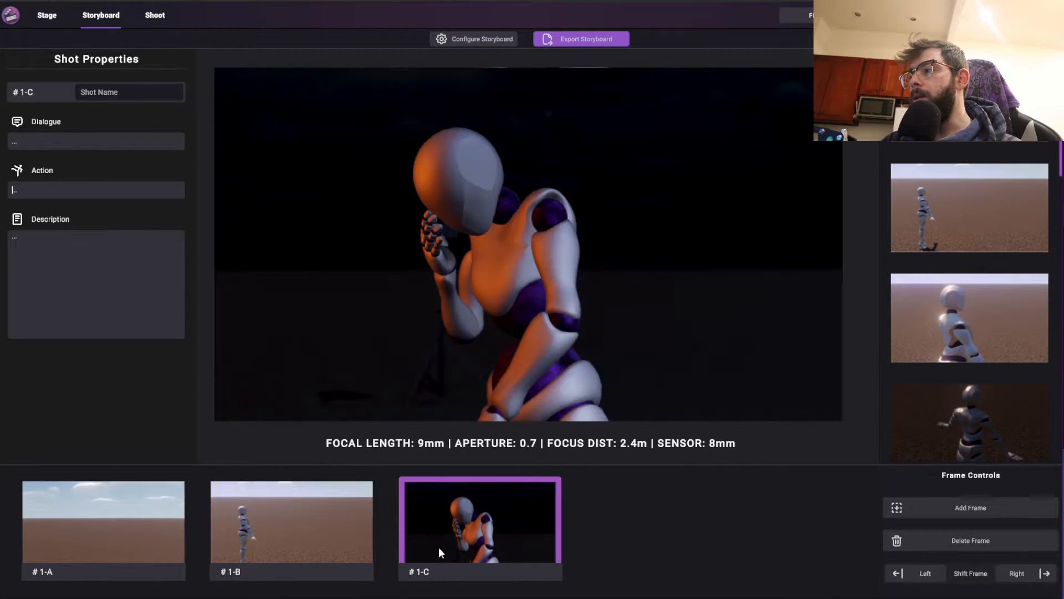
Shift the dark mannequin frame to the first storyboard position and check each reordered shot
left_click(920, 575)
left_click(917, 574)
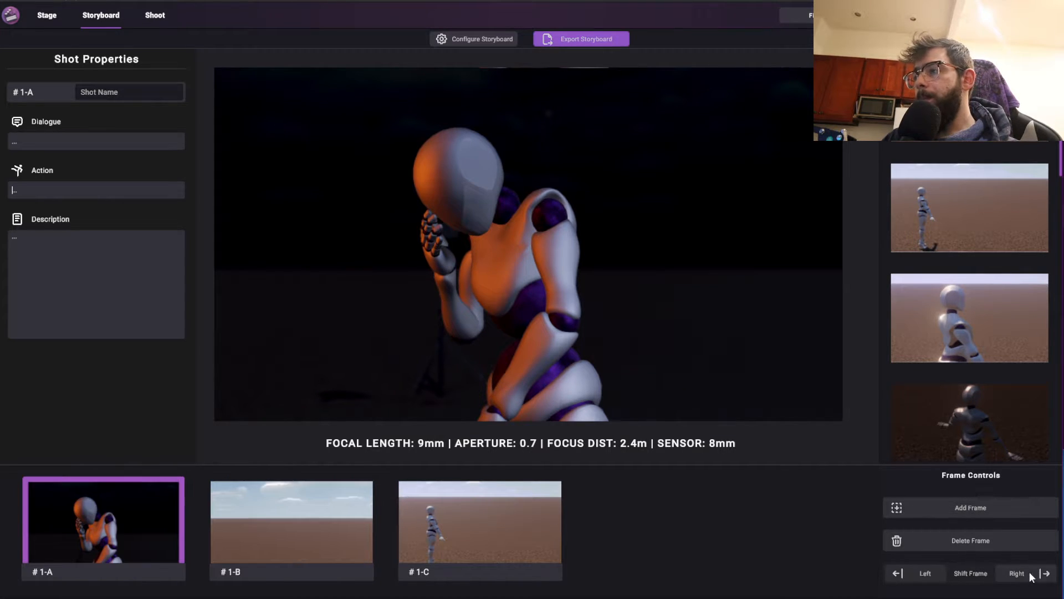
left_click(1017, 573)
left_click(931, 573)
left_click(327, 524)
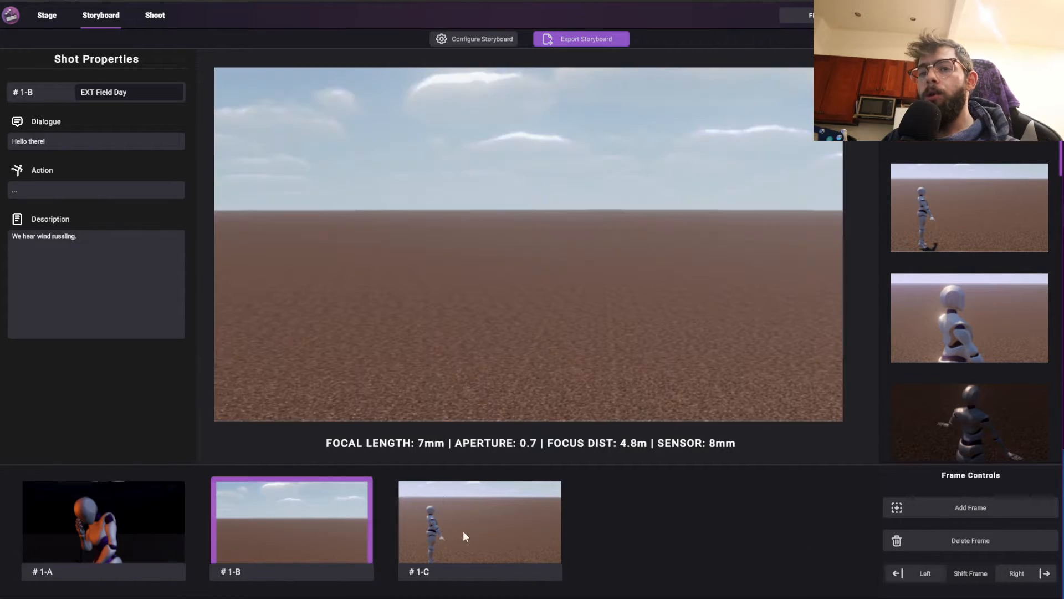
left_click(463, 532)
left_click(135, 538)
left_click(277, 533)
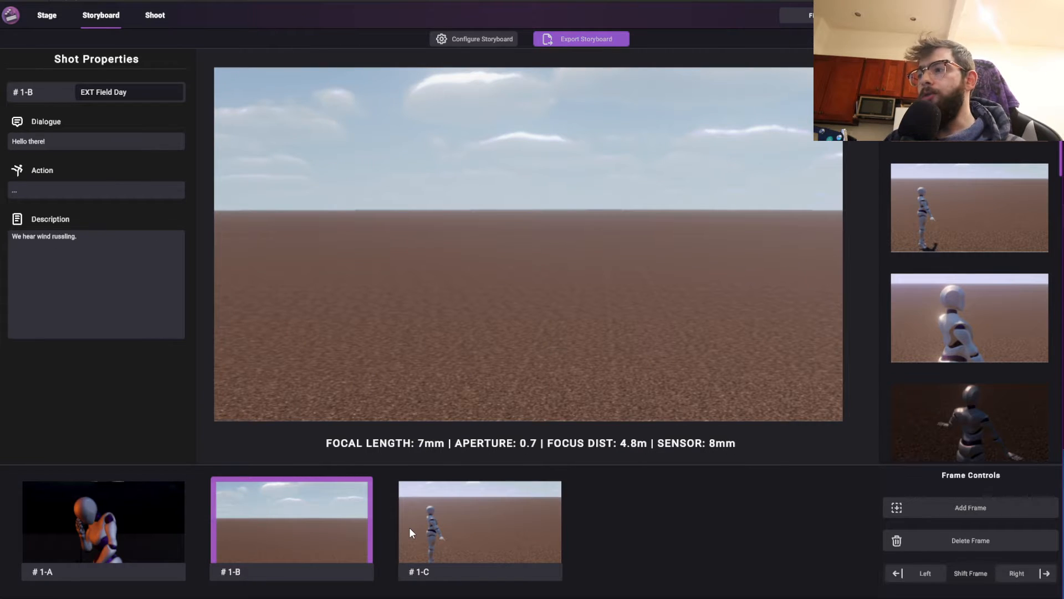
left_click(157, 514)
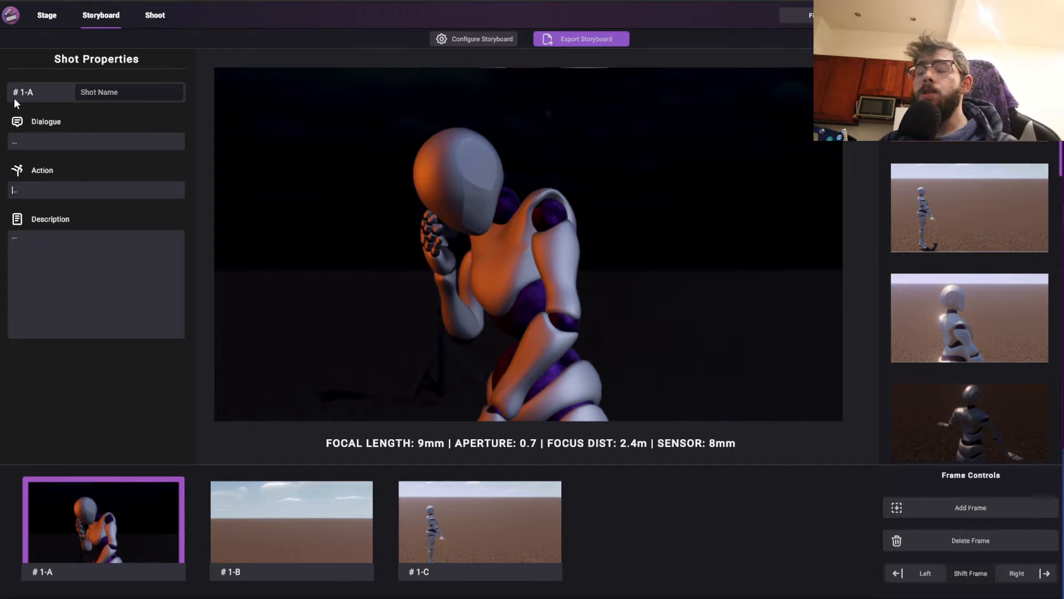
View the list of project scenes, close it, and step through the shots from 1-A to 1-C
left_click(807, 14)
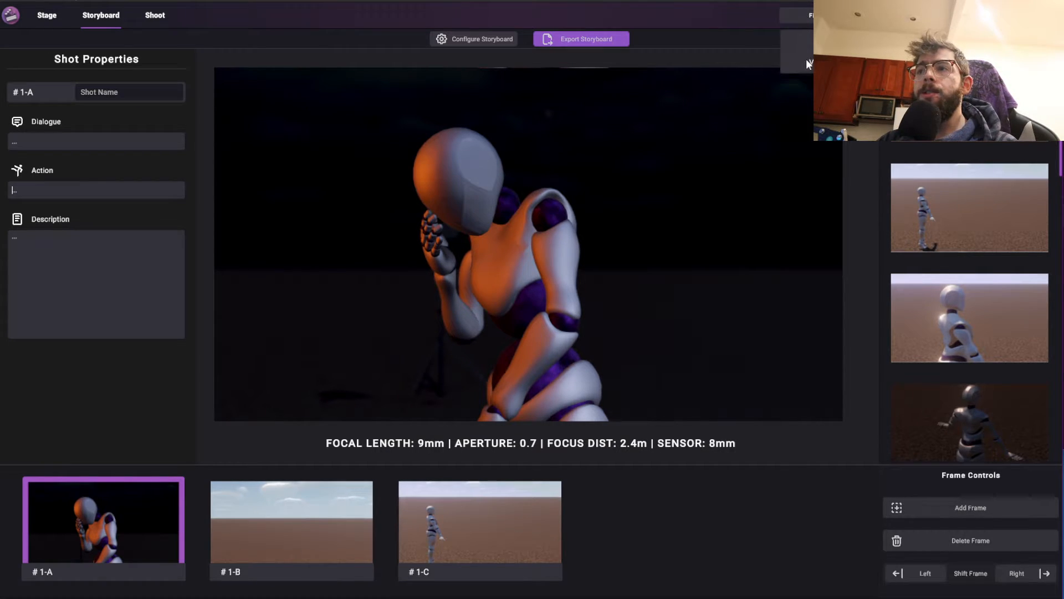
left_click(806, 61)
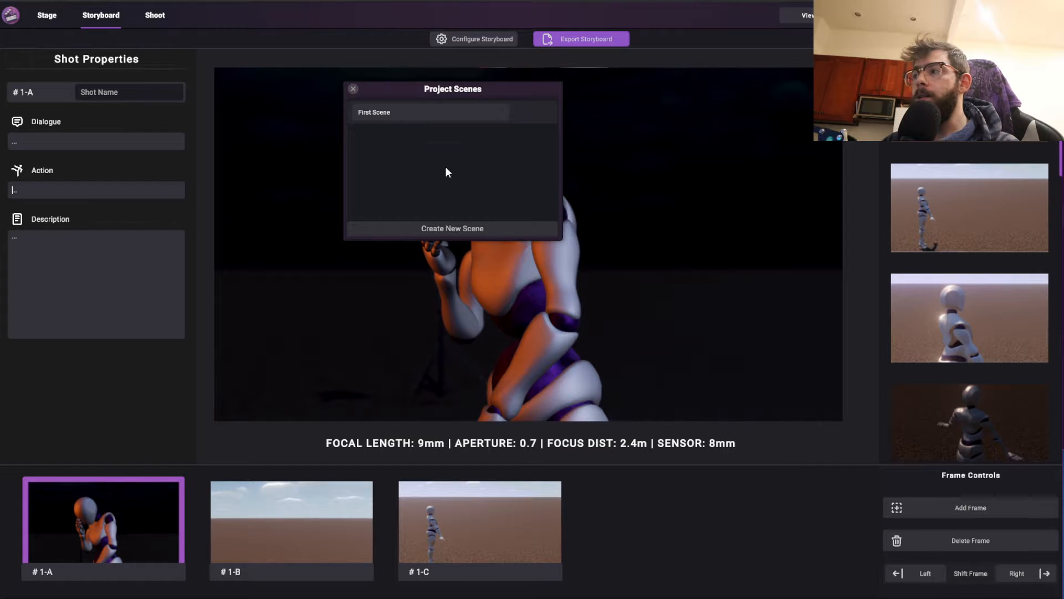
left_click(352, 90)
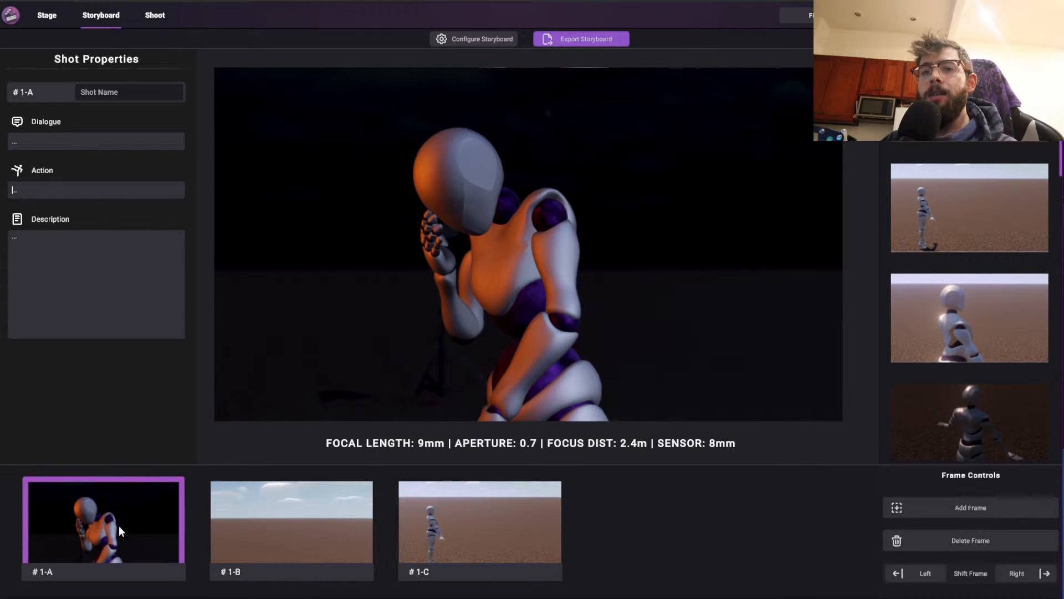
left_click(40, 498)
left_click(84, 512)
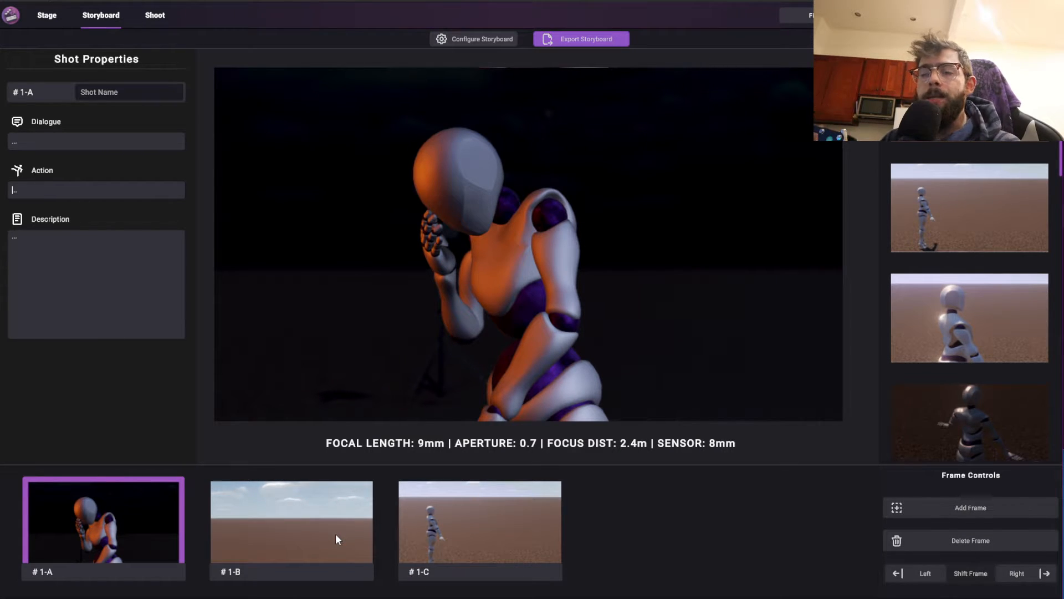
left_click(322, 541)
key("Right")
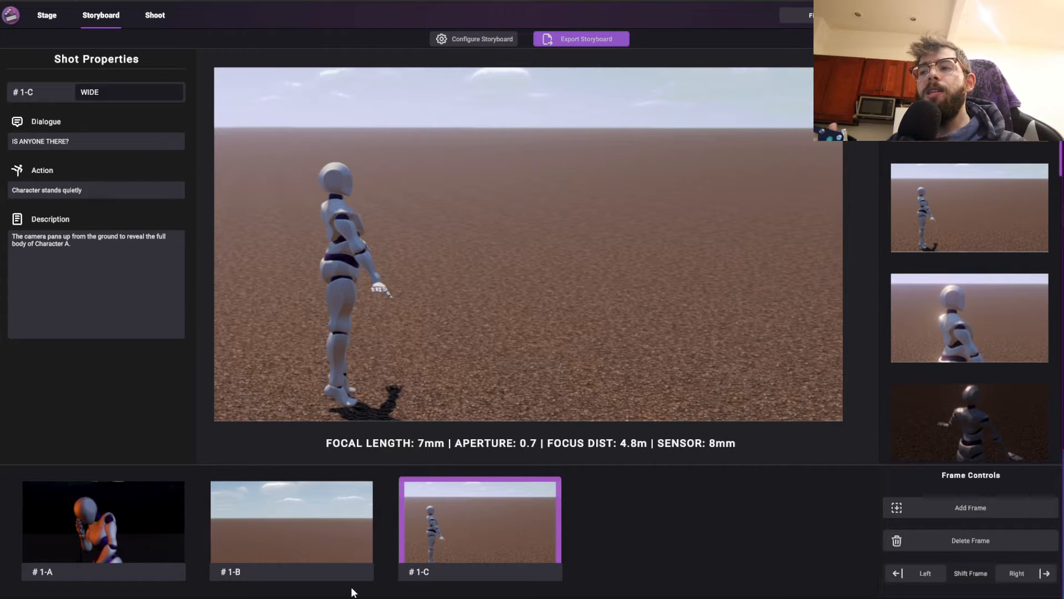
Set the shot naming separator to a slash (/) in the storyboard options
left_click(470, 39)
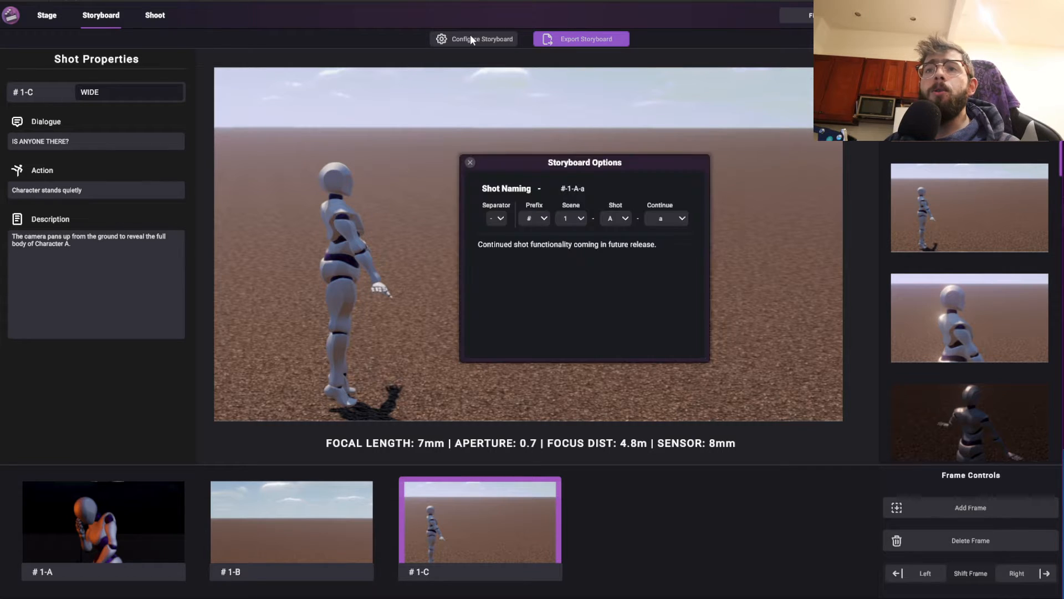
mouse_move(576, 168)
left_mouse_down()
mouse_move(577, 129)
mouse_move(557, 161)
left_mouse_up()
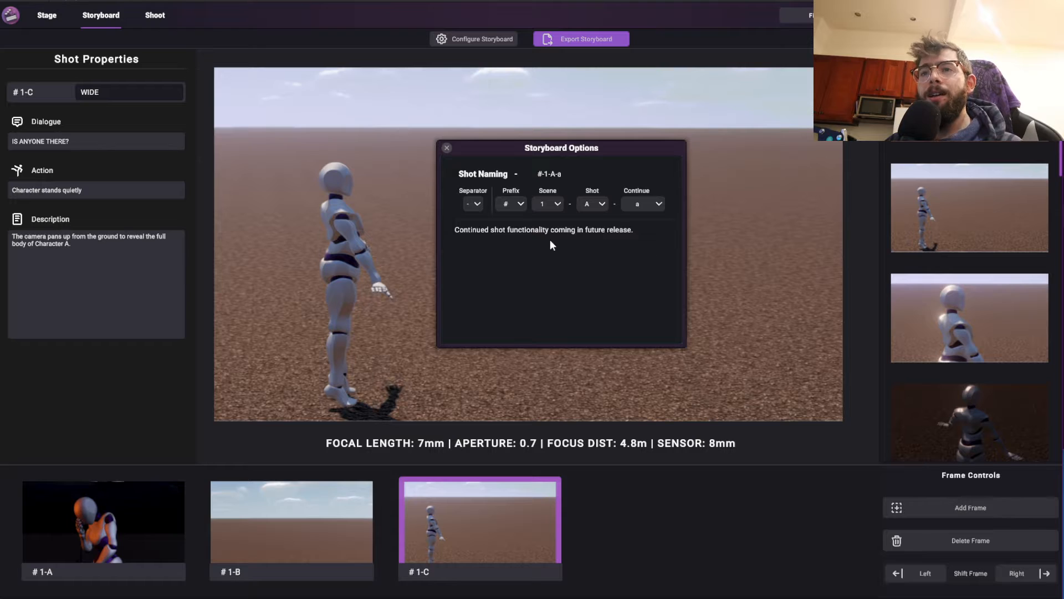
left_click(469, 203)
left_click(476, 229)
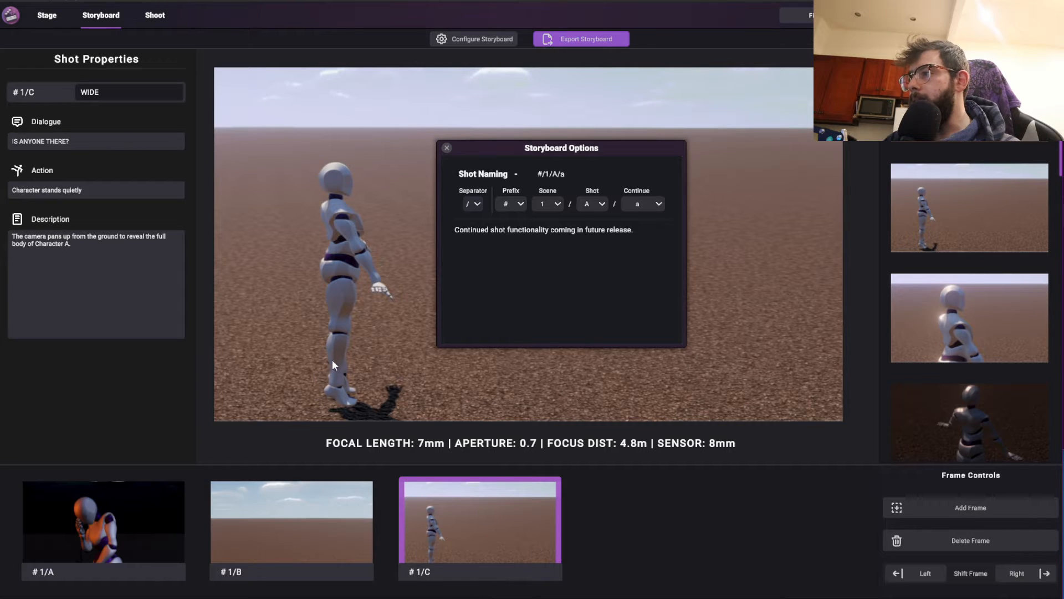
Set the shot naming prefix to Shot
left_click(511, 202)
left_click(513, 219)
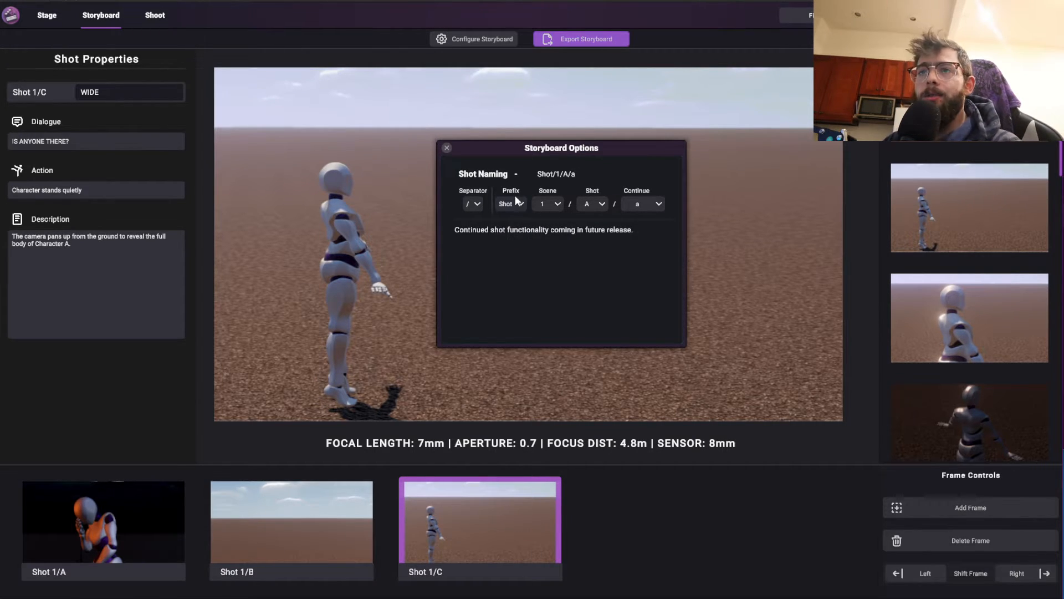
Try the zero-padded scene number formats, including 001, and return the scene format to 1
left_click(543, 206)
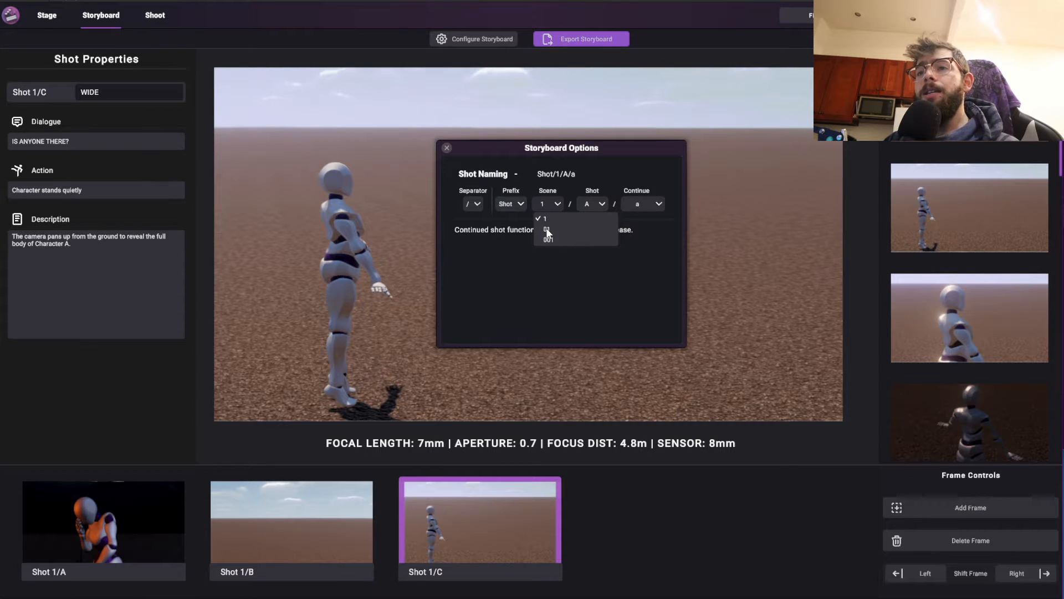
left_click(547, 229)
left_click(547, 206)
left_click(549, 239)
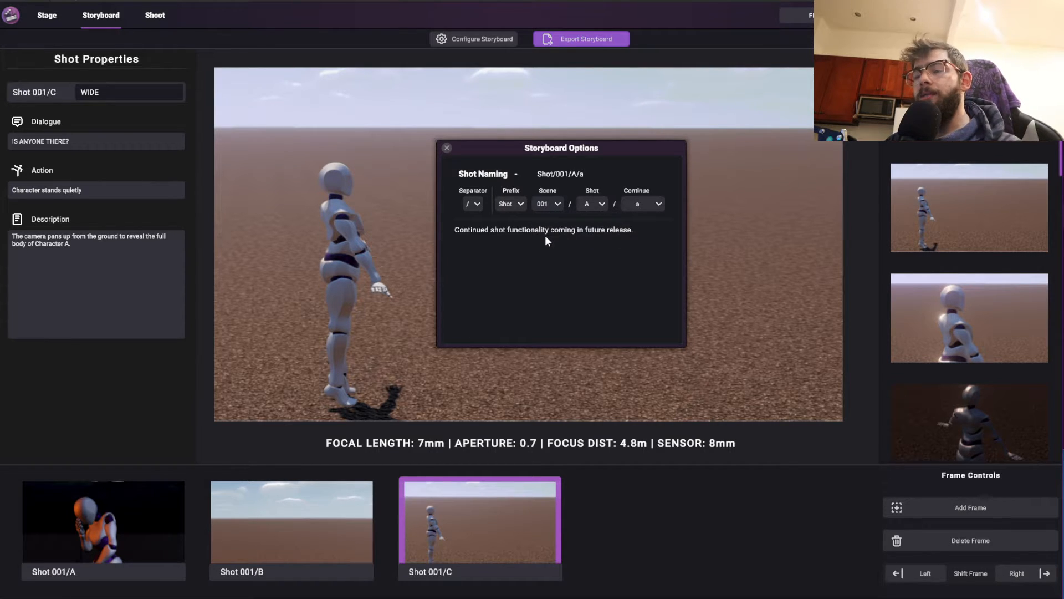
left_click(547, 205)
left_click(549, 219)
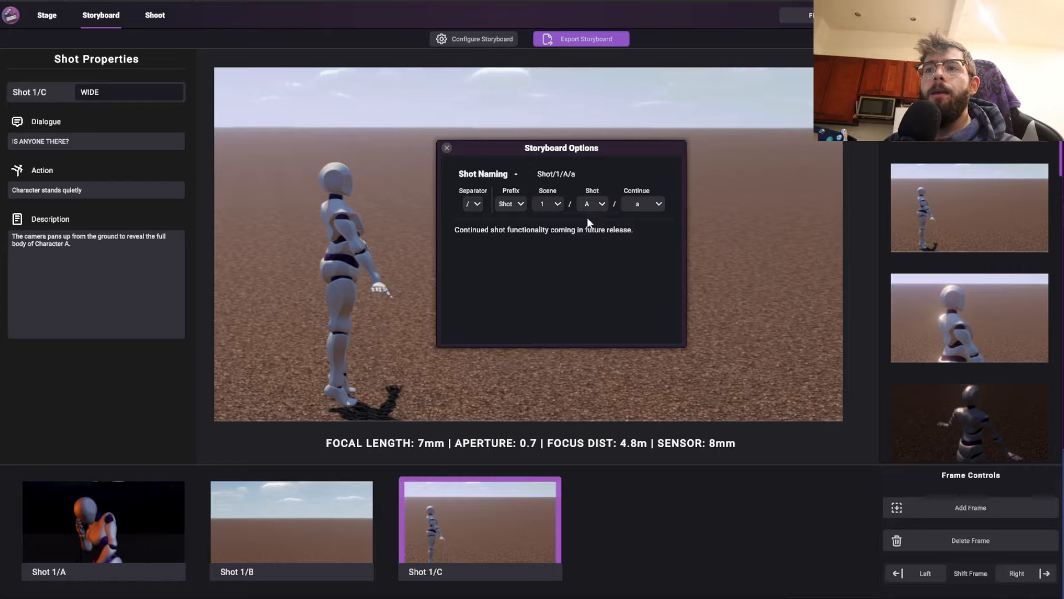
Review the available Shot and Continue naming formats without changing either one
left_click(588, 207)
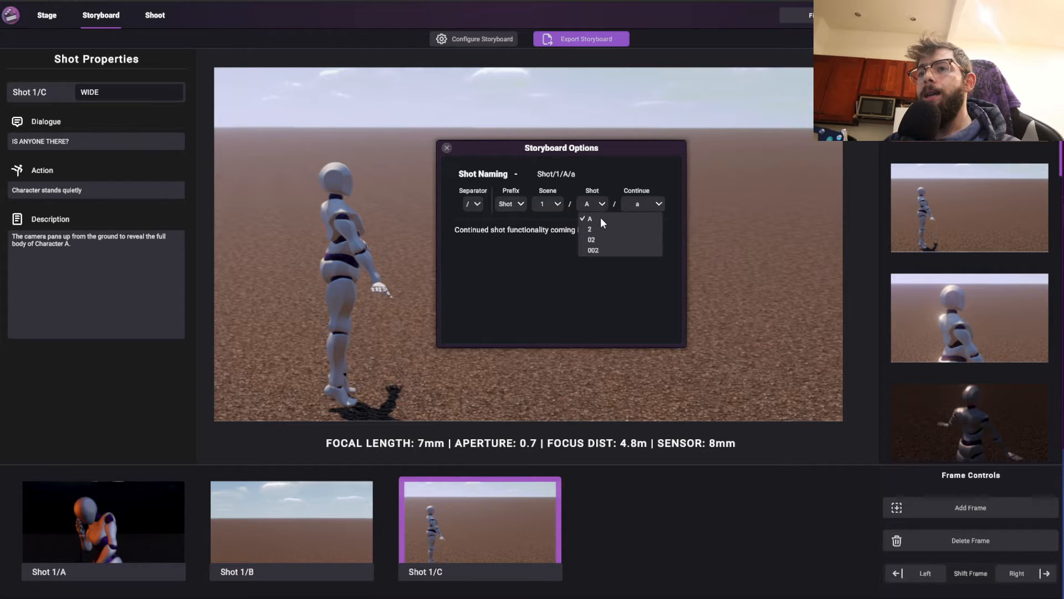
left_click(591, 200)
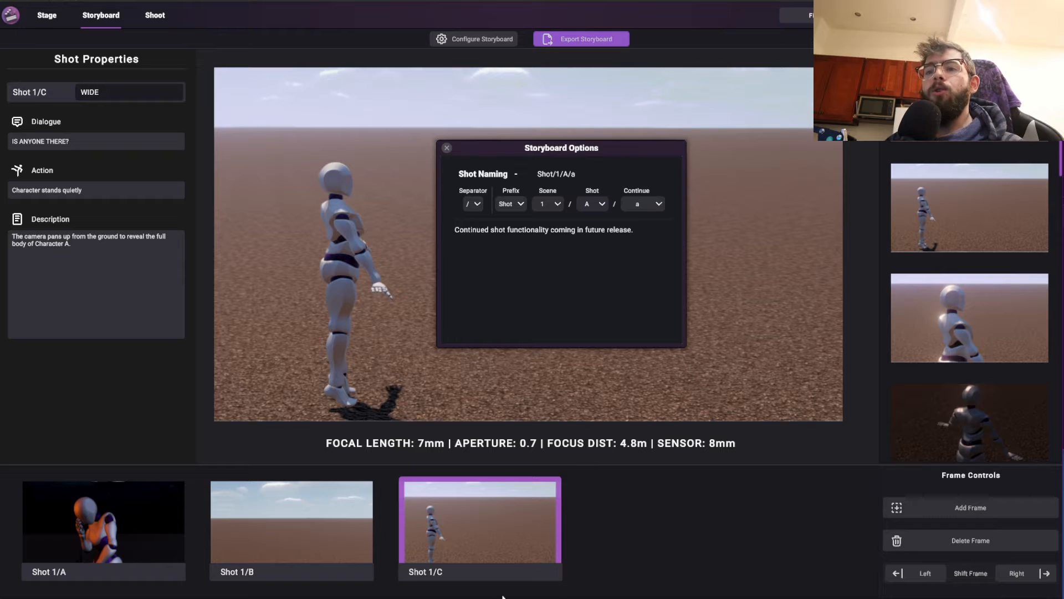
left_click(637, 203)
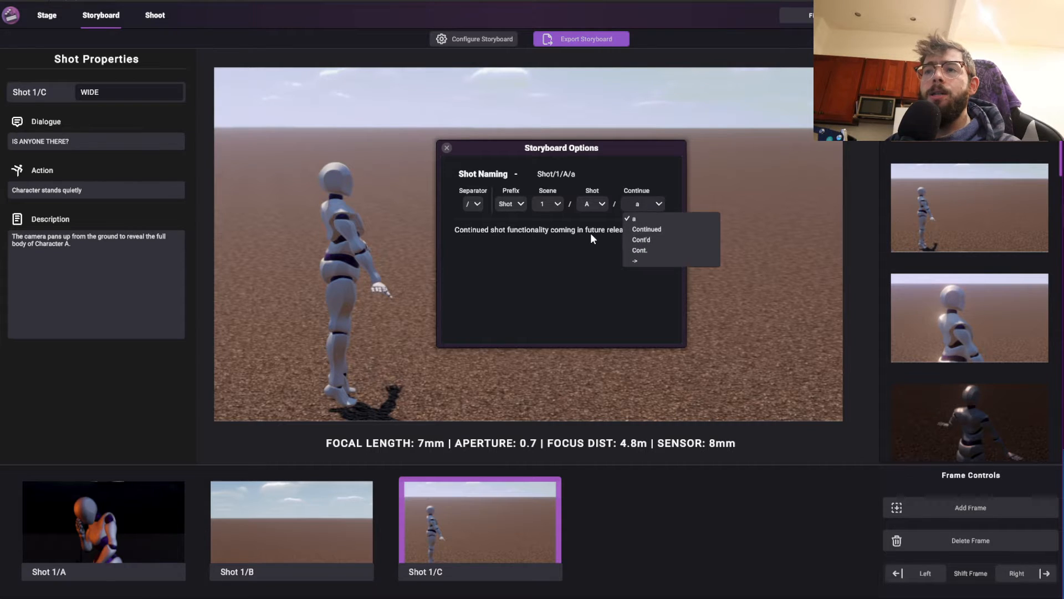
left_click(628, 203)
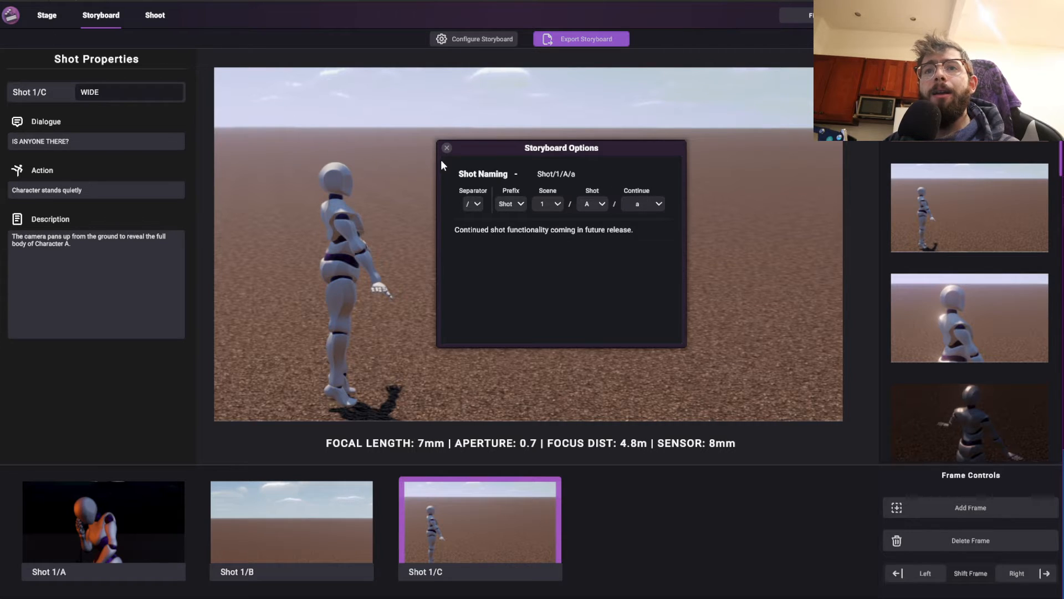
Set the shot naming separator to a hyphen (-) and close the storyboard options
left_click(467, 203)
left_click(482, 219)
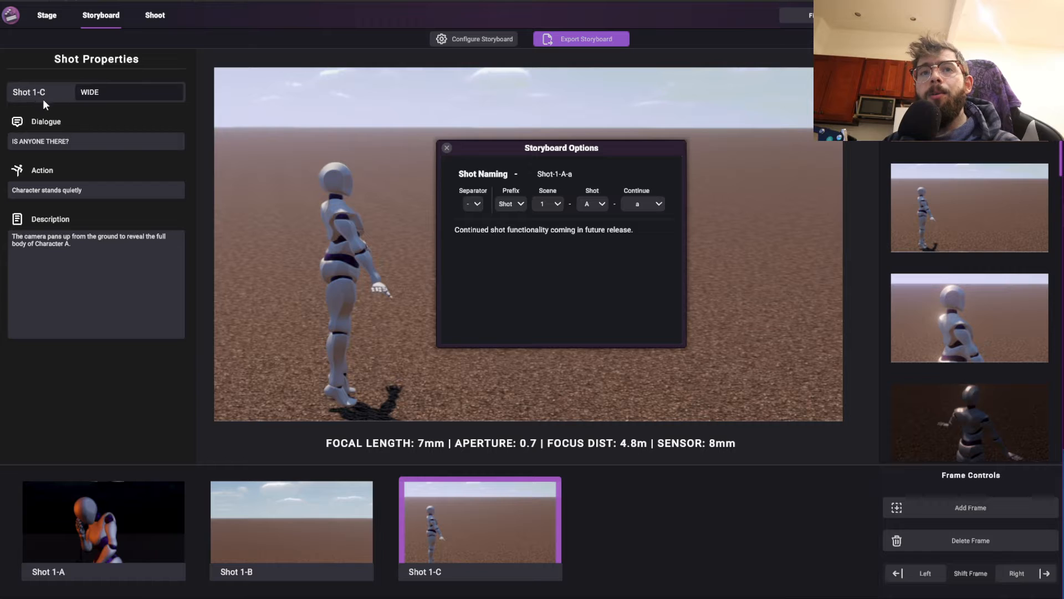
left_click(447, 147)
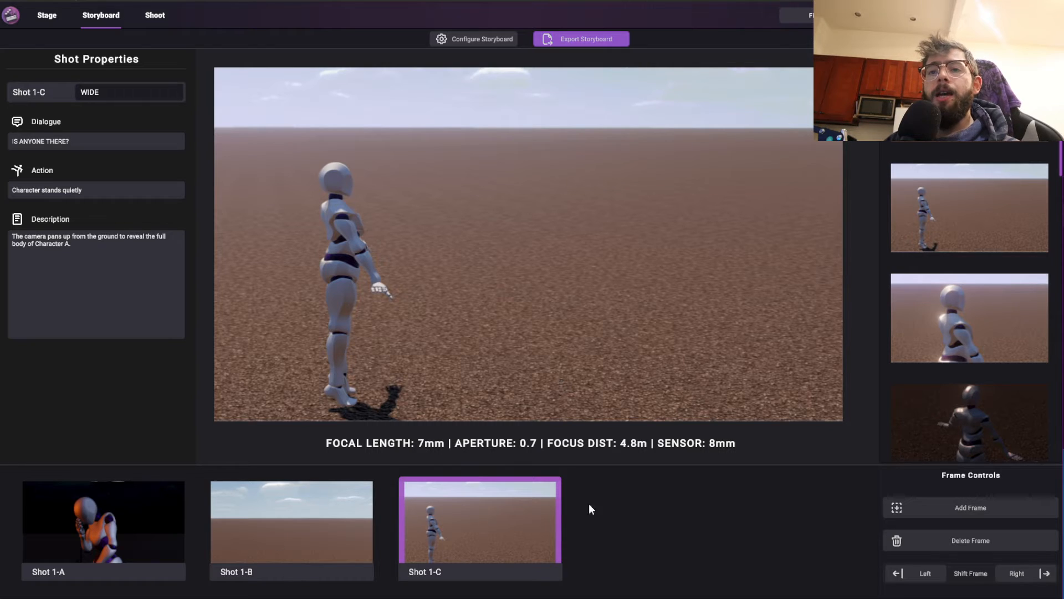
Add two frames after shot 1-C and fill them with captured close-ups of the mannequin in daylight
left_click(939, 507)
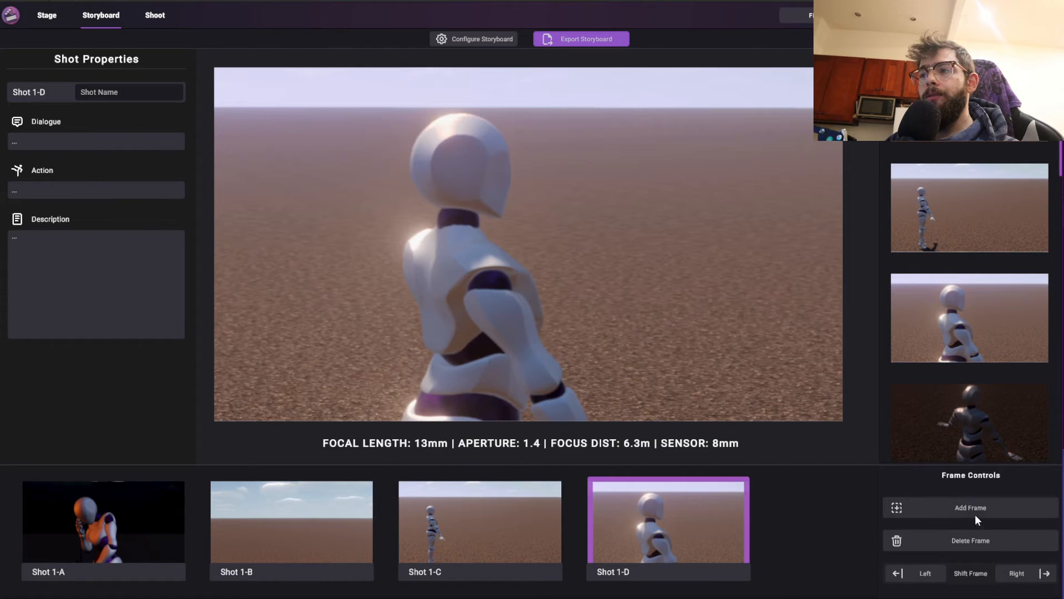
left_click(976, 518)
scroll(992, 169, "down", 5)
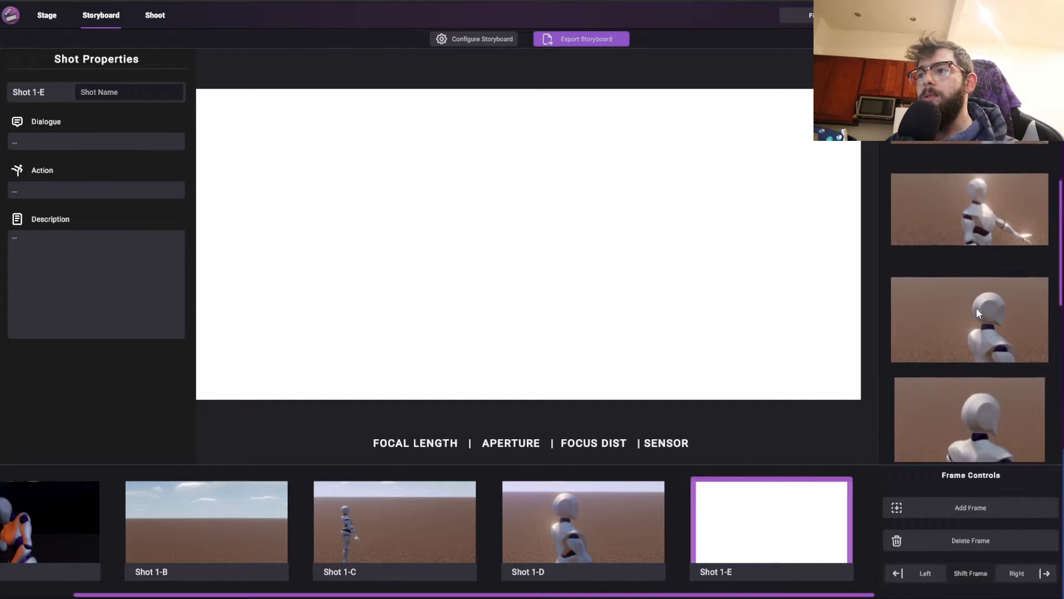
left_click(976, 312)
Add two more frames to the end of the storyboard, using captured images of the mannequin in the dark scene
left_click(961, 505)
scroll(998, 361, "down", 5)
left_click(1022, 297)
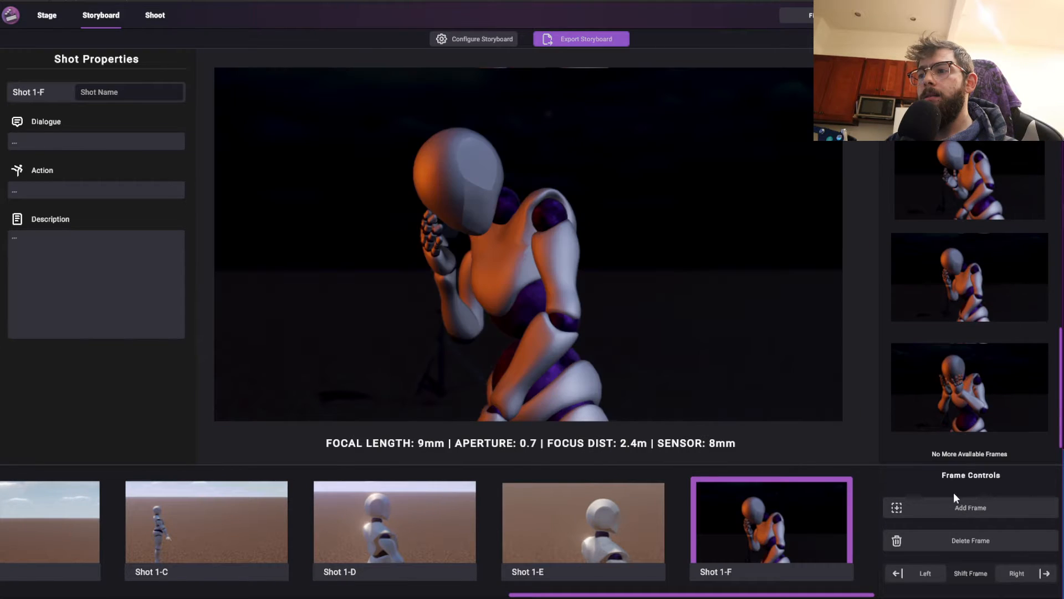
left_click(958, 500)
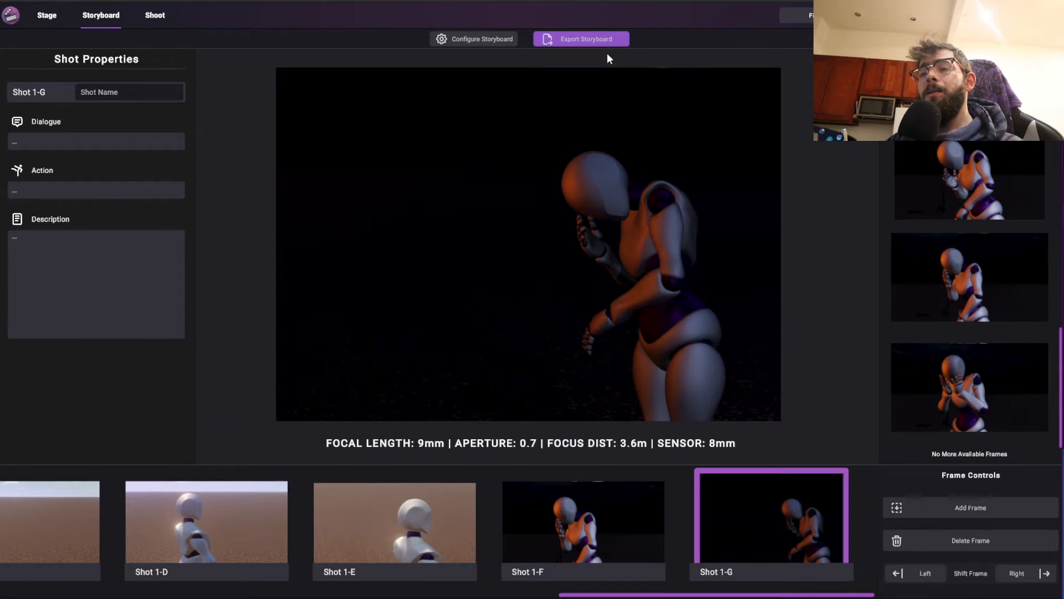
Configure the storyboard export for HTML file format with black and white images and the focal length displayed
left_click(604, 41)
left_click_drag(554, 104, 588, 141)
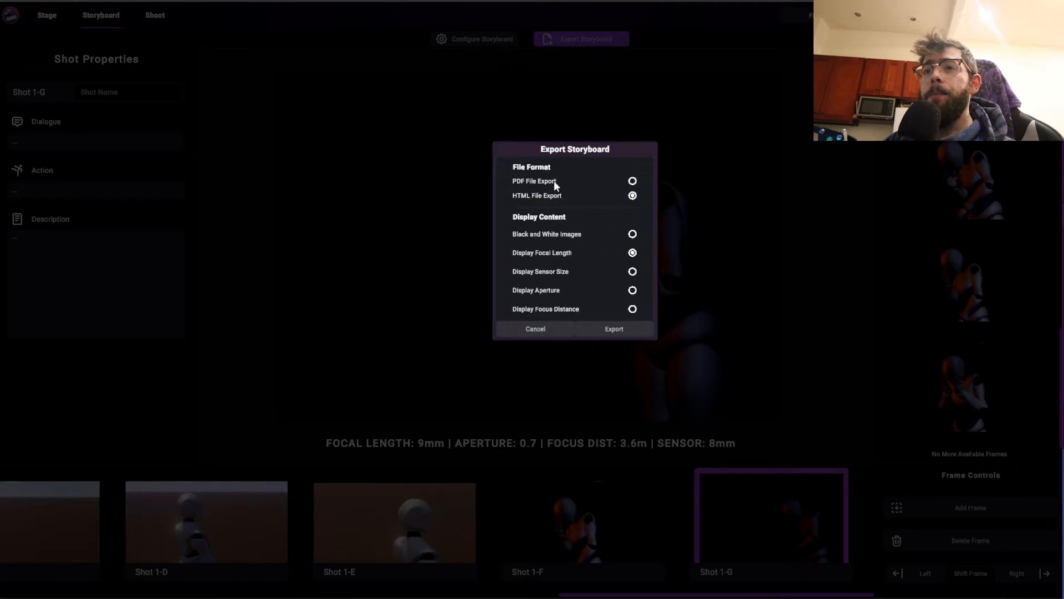
left_click(632, 181)
left_click(632, 195)
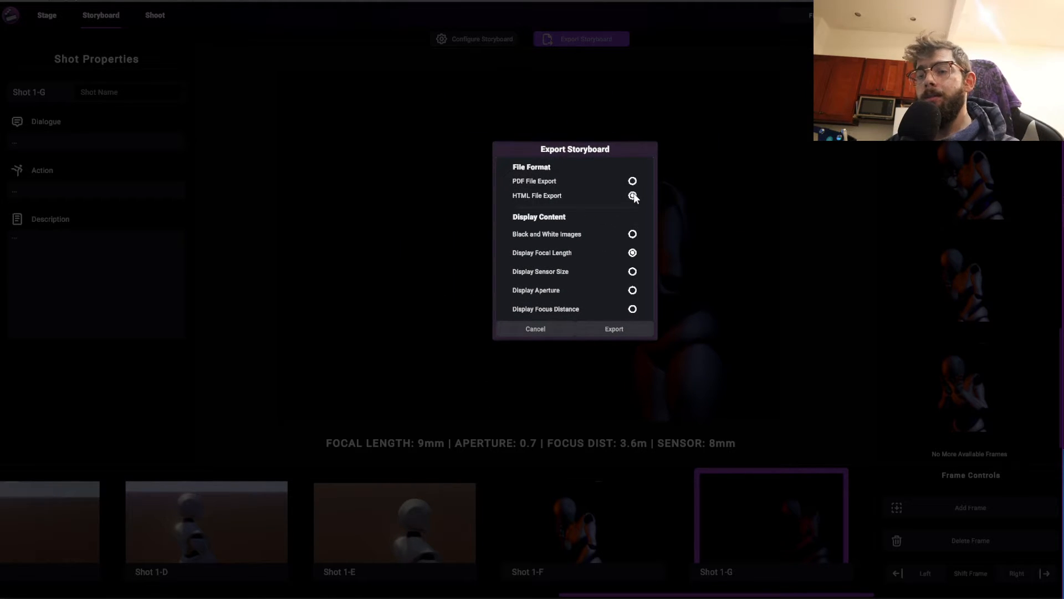
left_click(632, 248)
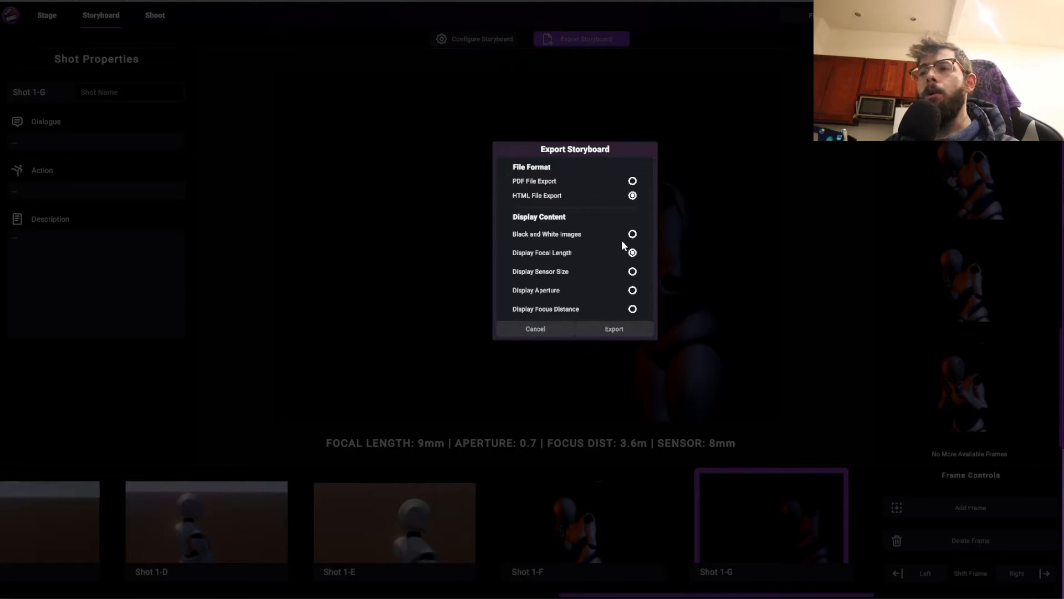
left_click(632, 234)
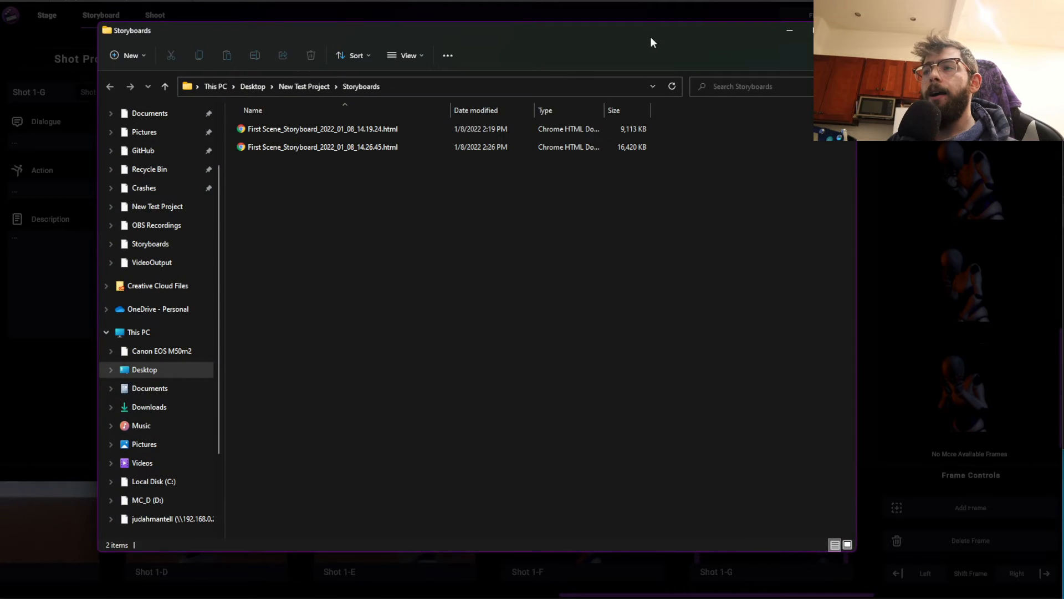
Open the exported HTML storyboard file from the file explorer in the browser and reposition its window
left_click_drag(650, 36, 873, 73)
double_click(567, 183)
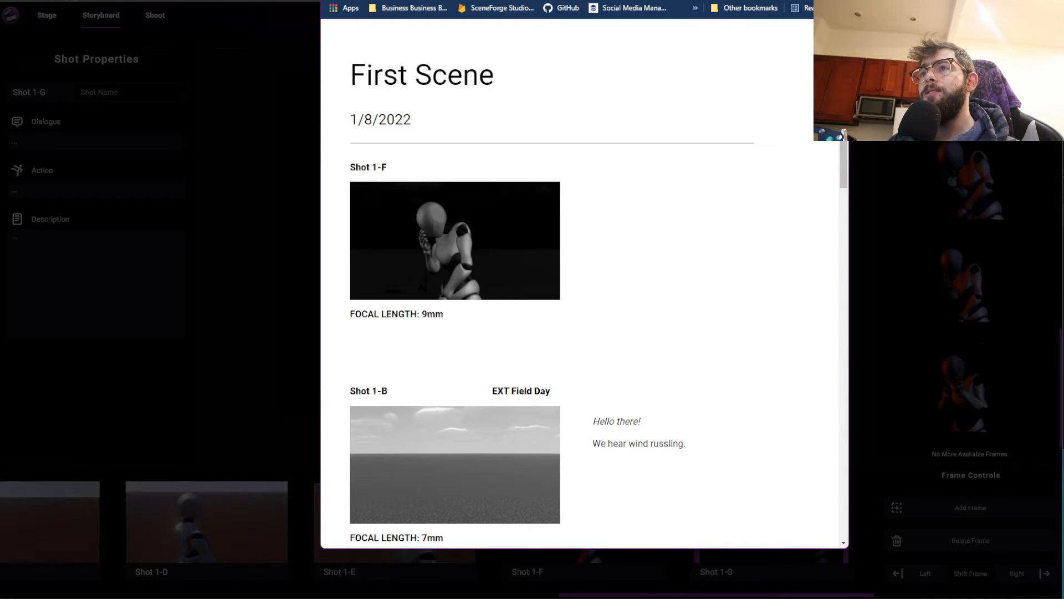
left_click_drag(582, 8, 581, 0)
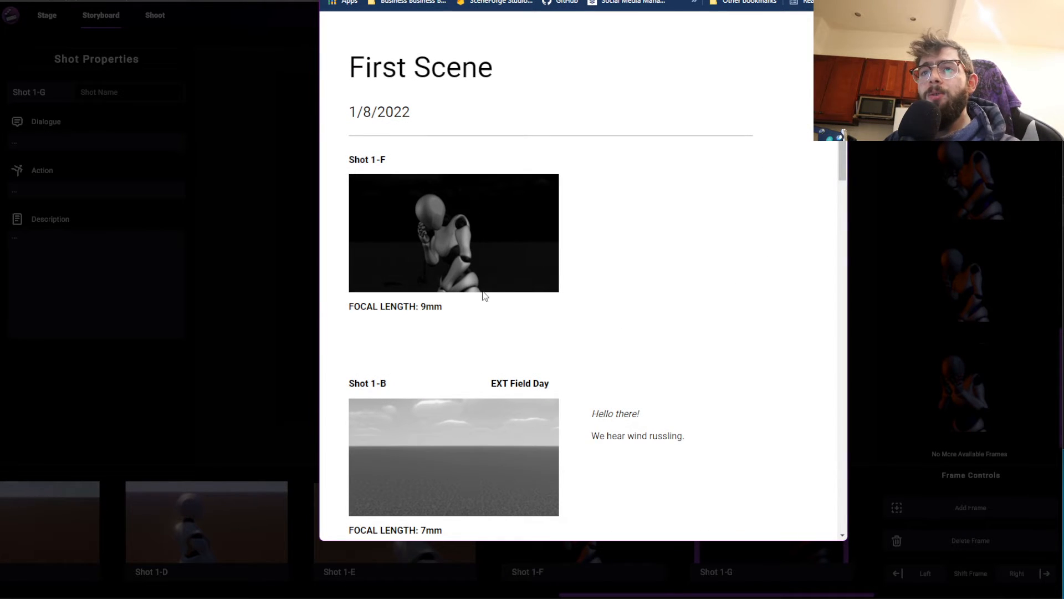
Examine the exported First Scene storyboard, checking each shot's image, name, dialogue, action, description and focal length
scroll(507, 325, "down", 3)
scroll(514, 335, "up", 3)
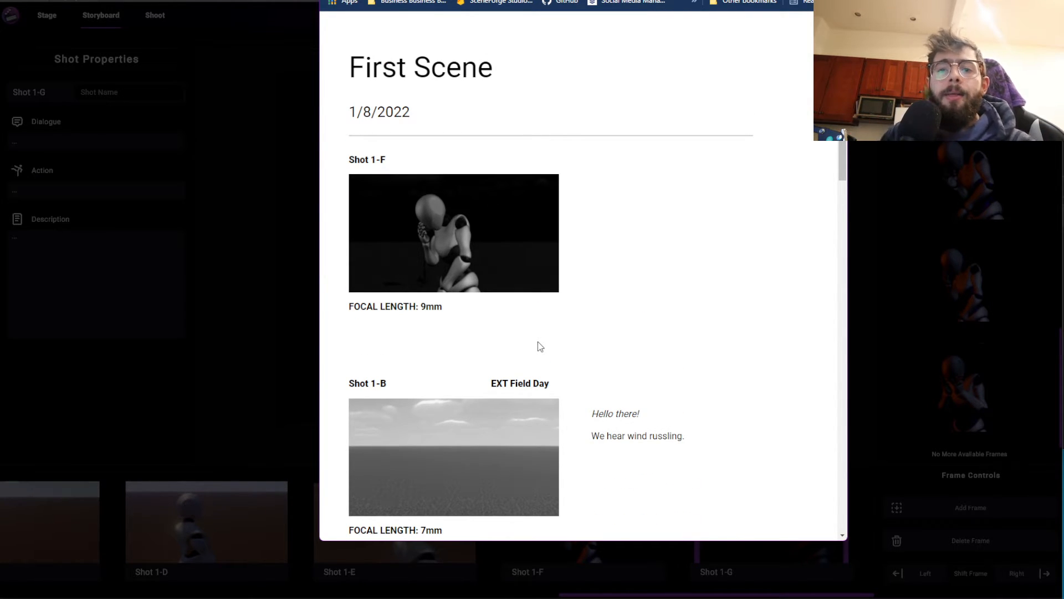
scroll(626, 343, "down", 5)
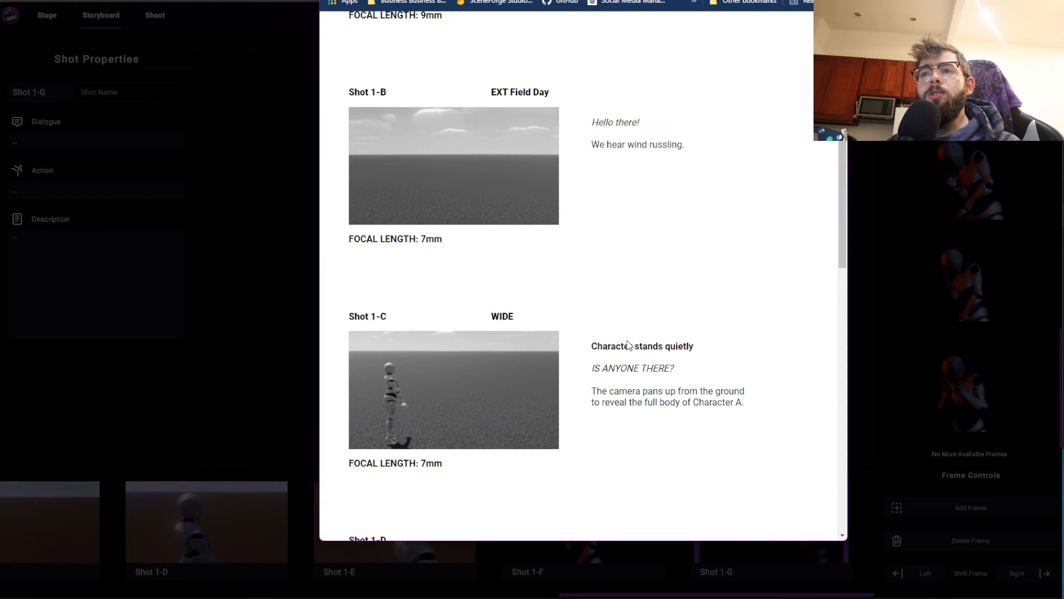
scroll(629, 344, "up", 1)
scroll(631, 345, "down", 3)
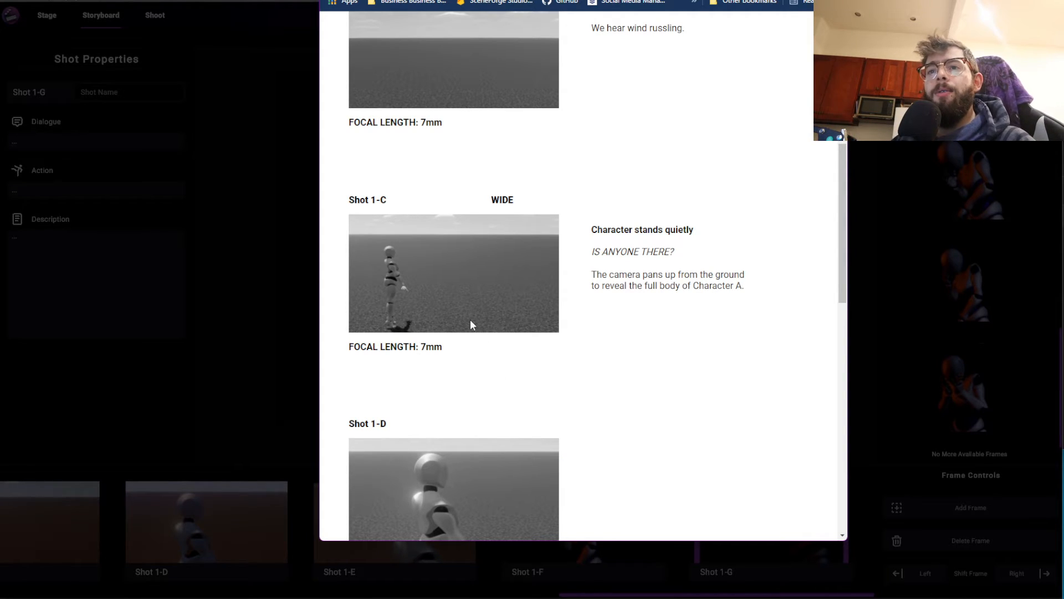
scroll(577, 337, "down", 5)
scroll(551, 335, "up", 12)
scroll(560, 331, "down", 12)
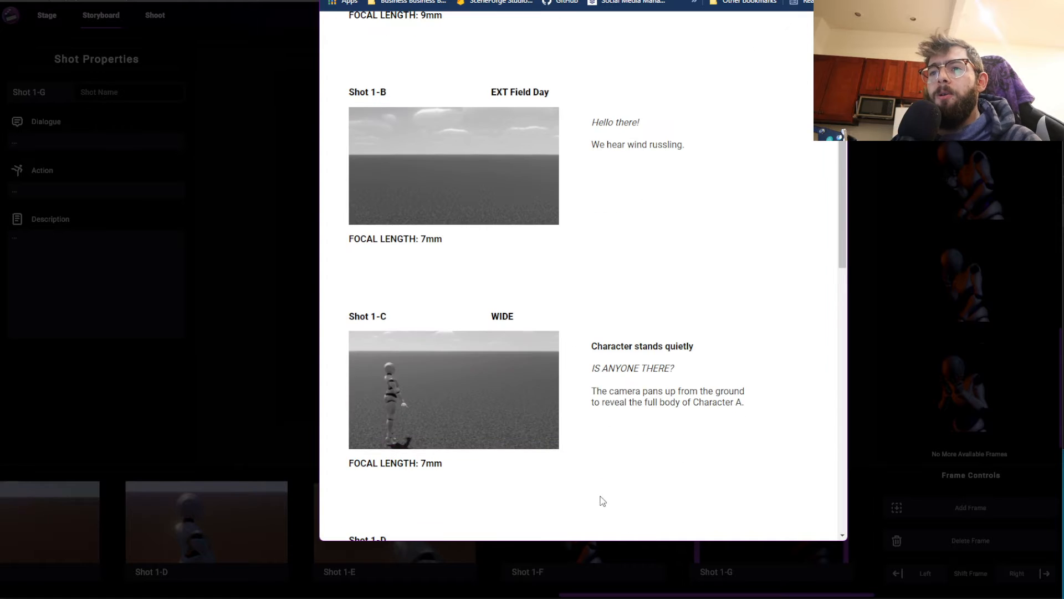
scroll(651, 443, "down", 6)
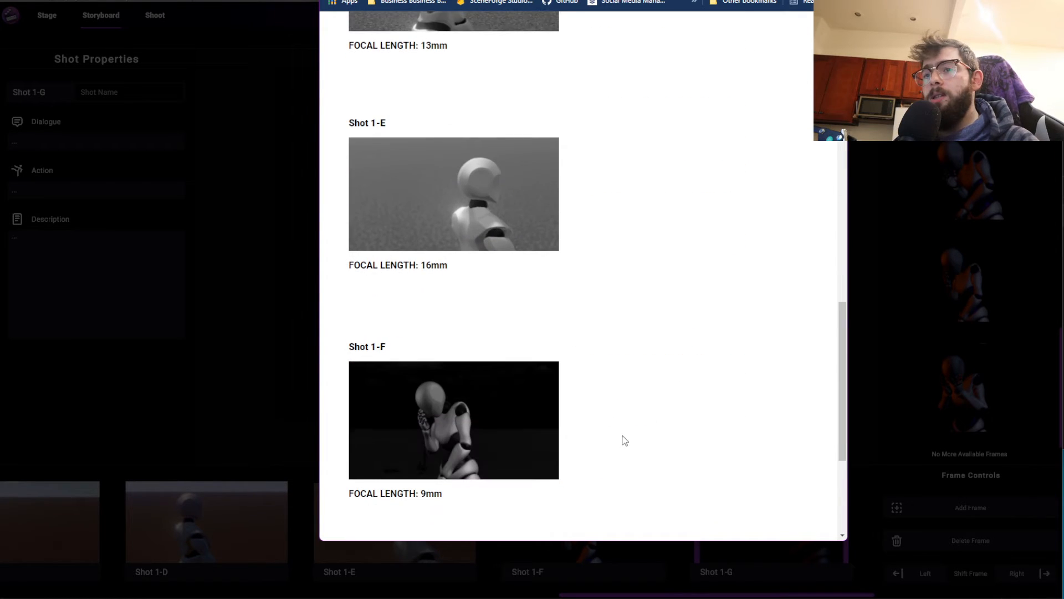
scroll(554, 383, "up", 7)
scroll(534, 376, "up", 12)
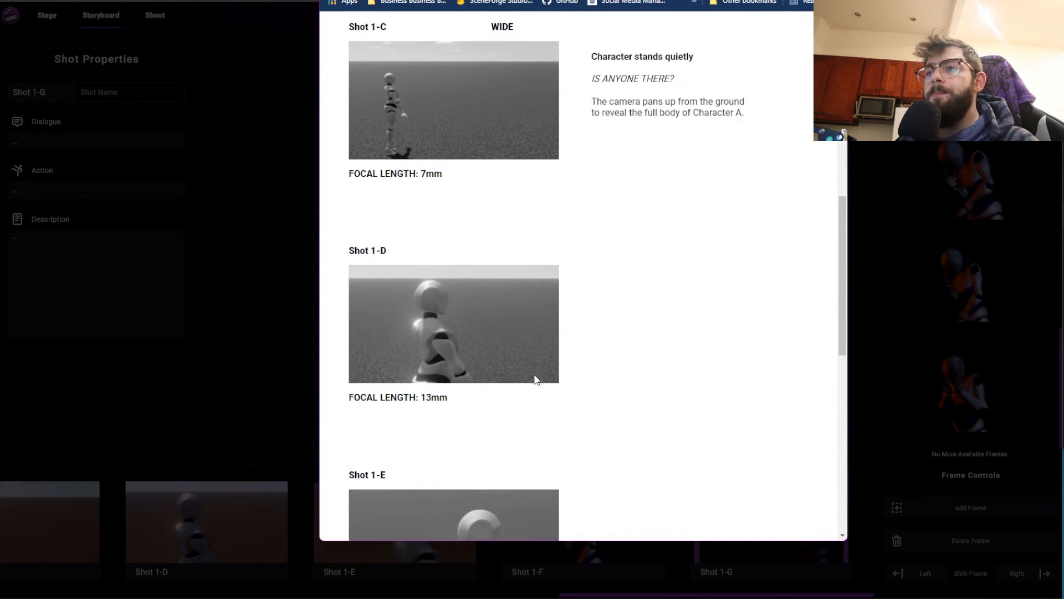
scroll(508, 268, "up", 1)
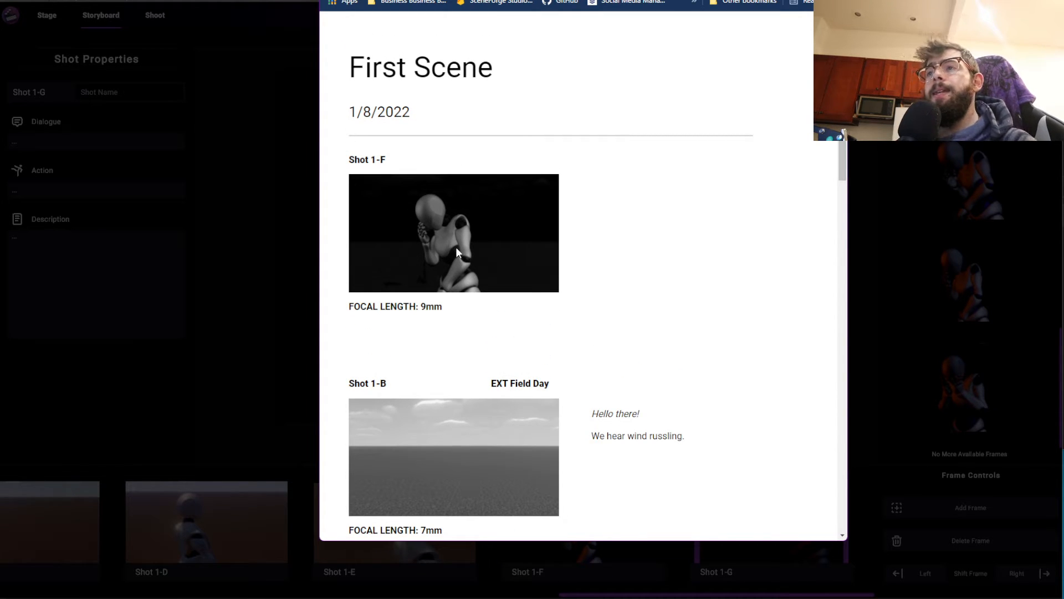
Preview the storyboard page's print layout for Adobe PDF across all pages, and cancel the print
key("ctrl+p")
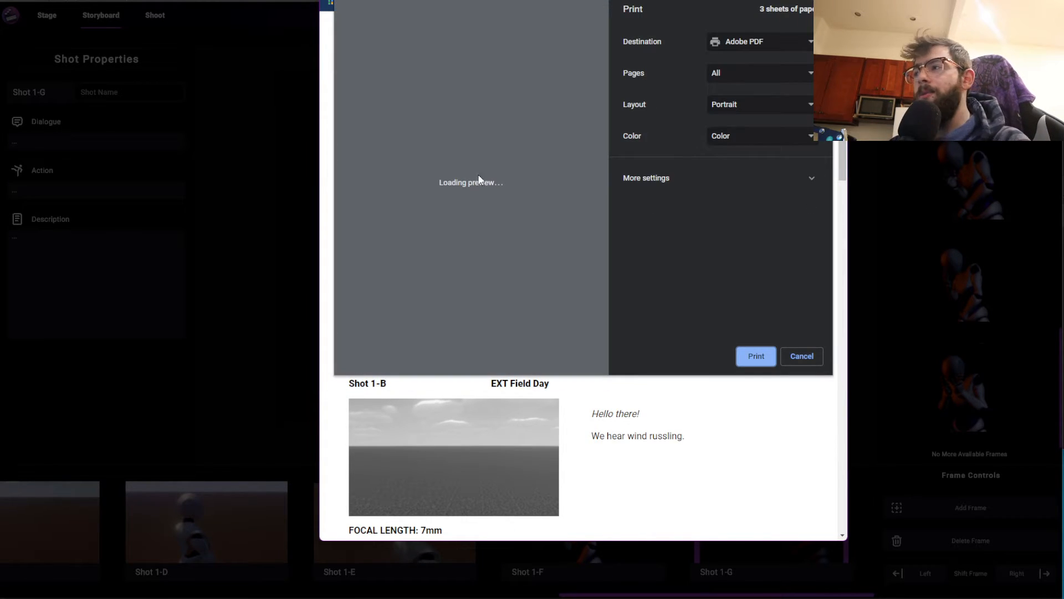
scroll(498, 194, "down", 6)
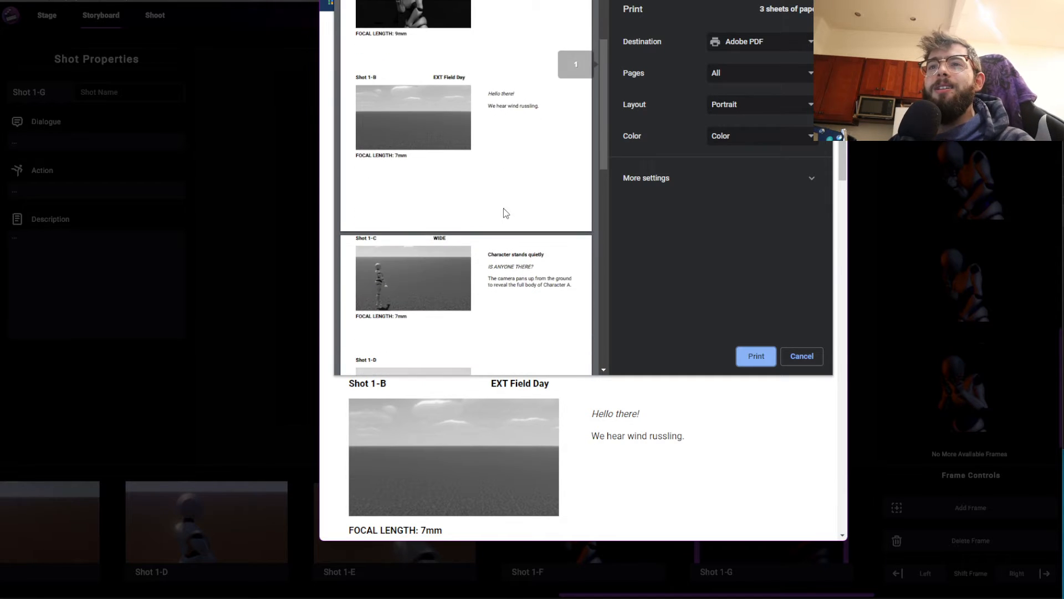
scroll(470, 297, "down", 8)
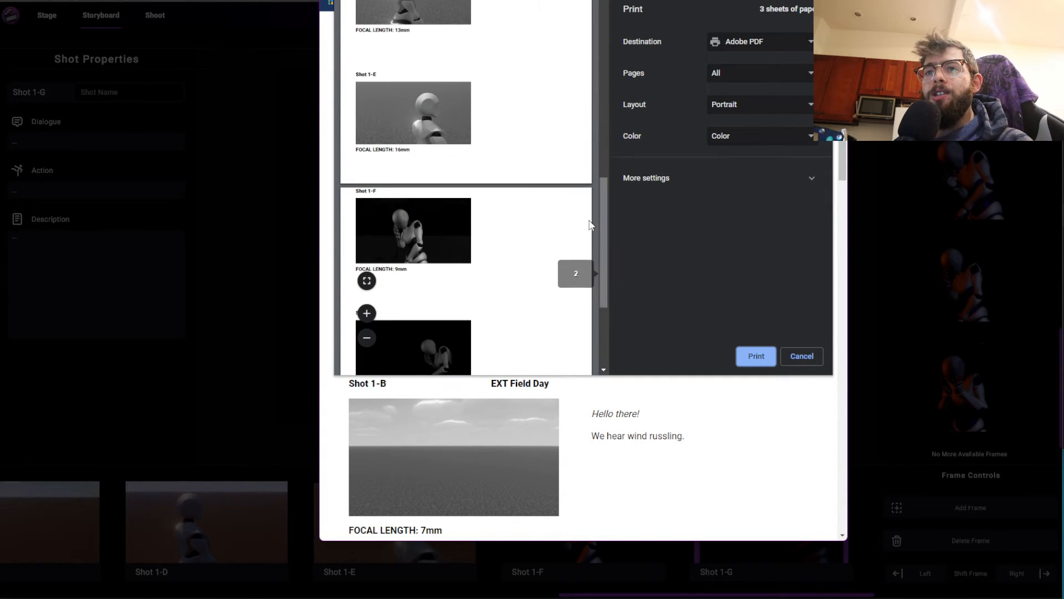
scroll(526, 269, "up", 10)
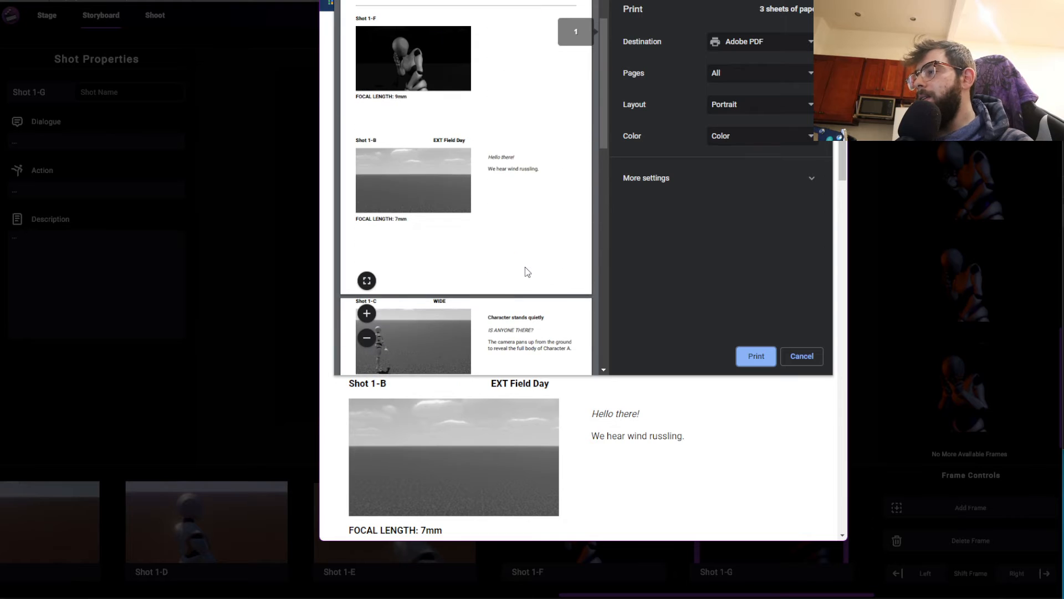
scroll(526, 270, "up", 1)
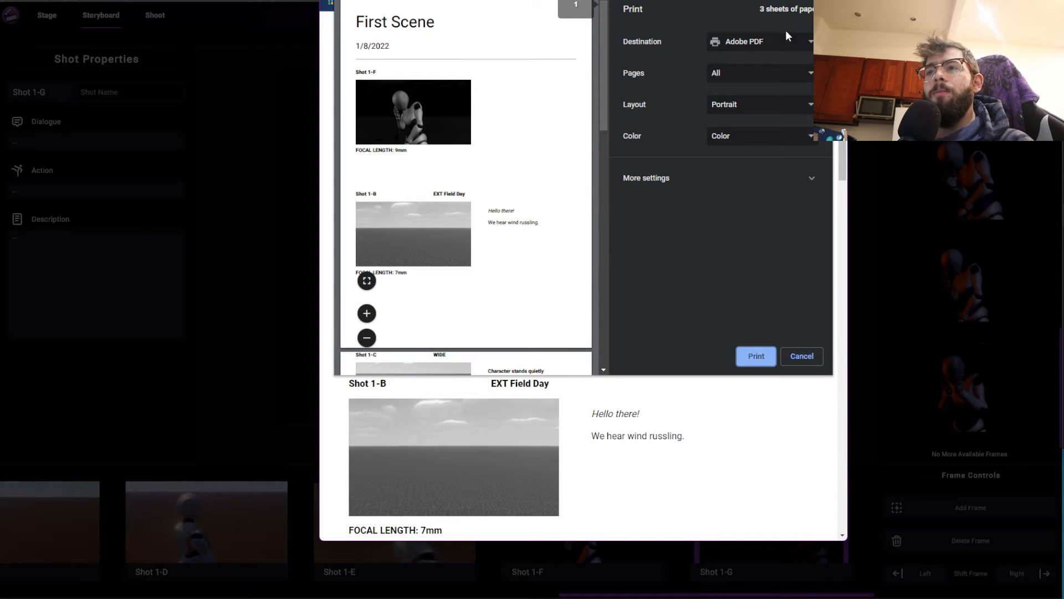
left_click(801, 356)
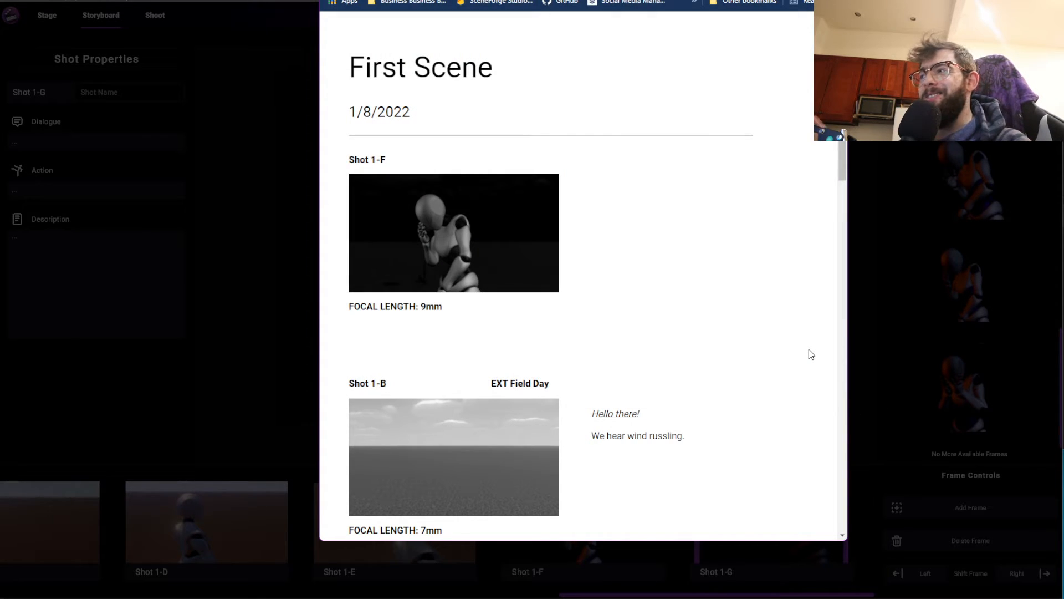
Close the exported storyboard page and dismiss the storyboard export options
left_click(783, 1)
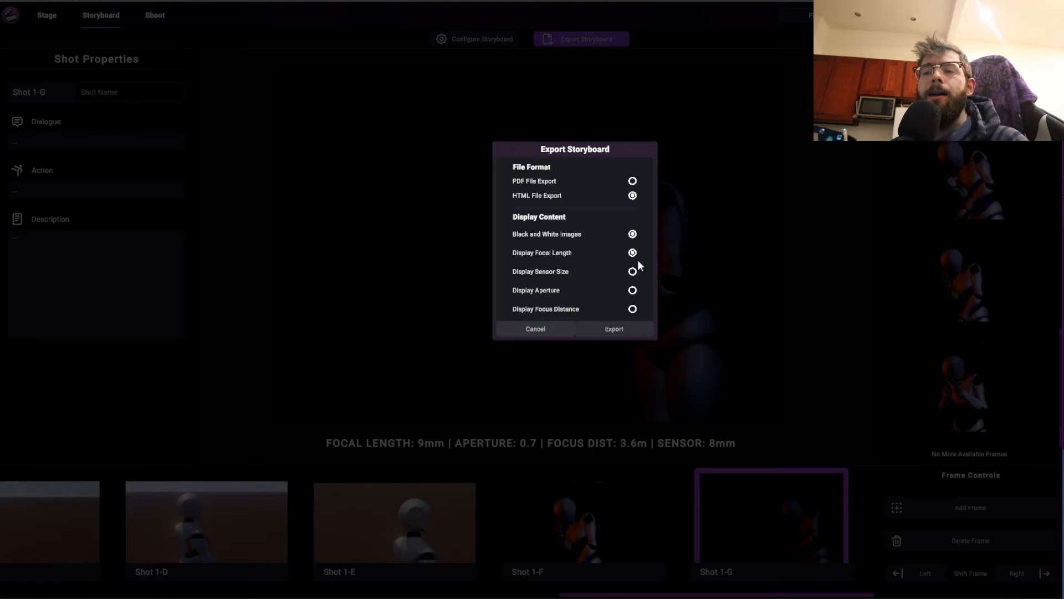
left_click(551, 330)
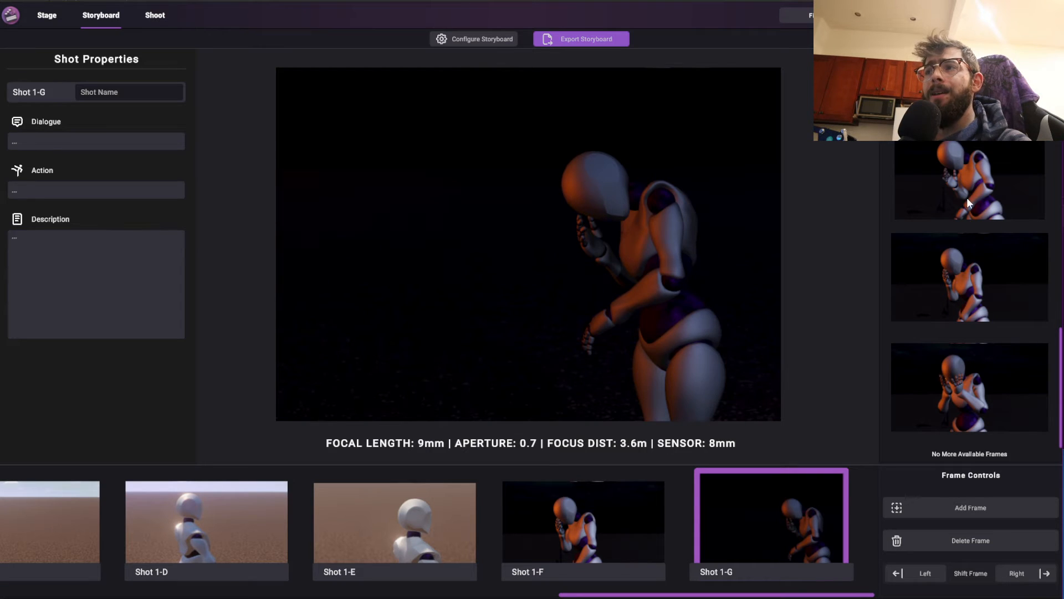
Compare the storyboard frames of Shot 1-F and Shot 1-G, leaving Shot 1-G selected
scroll(966, 197, "up", 10)
left_click(595, 536)
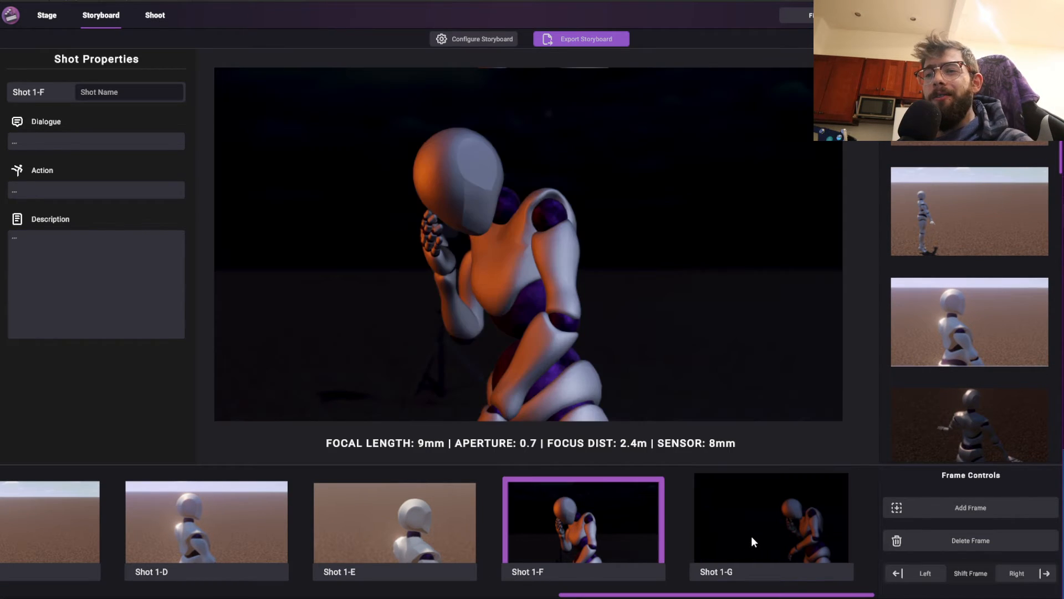
left_click(752, 541)
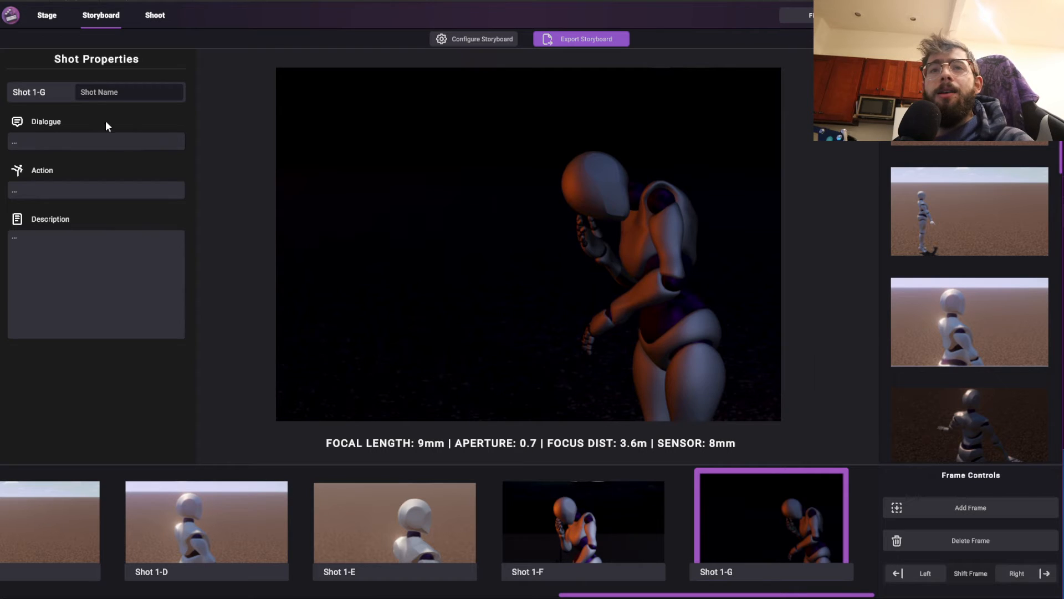
Examine the stage's lights, camera and character from several angles and from overhead, and revisit the storyboard
left_click(46, 16)
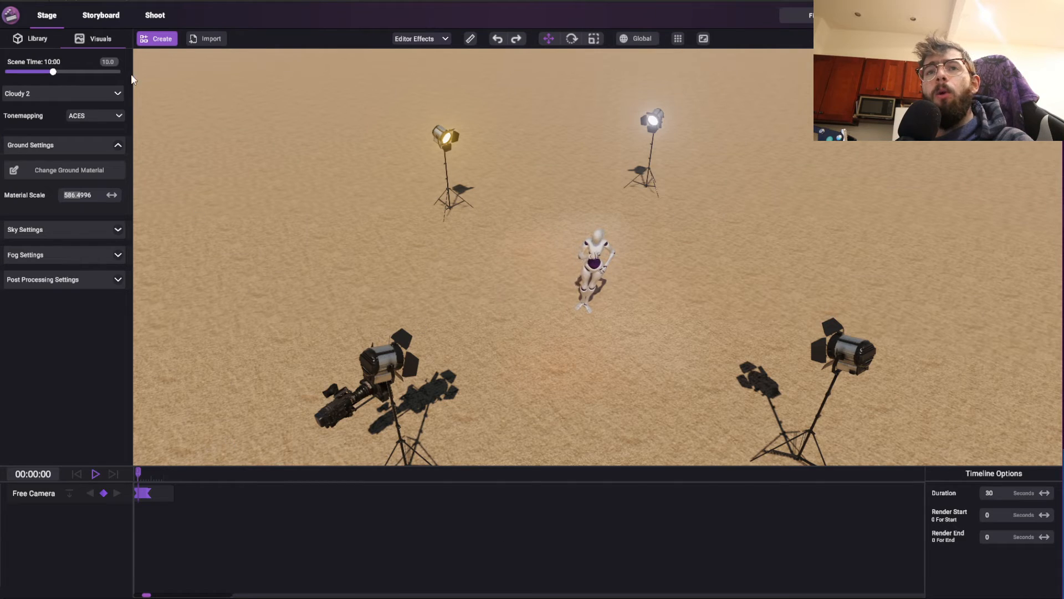
middle_click_drag(528, 341, 522, 344)
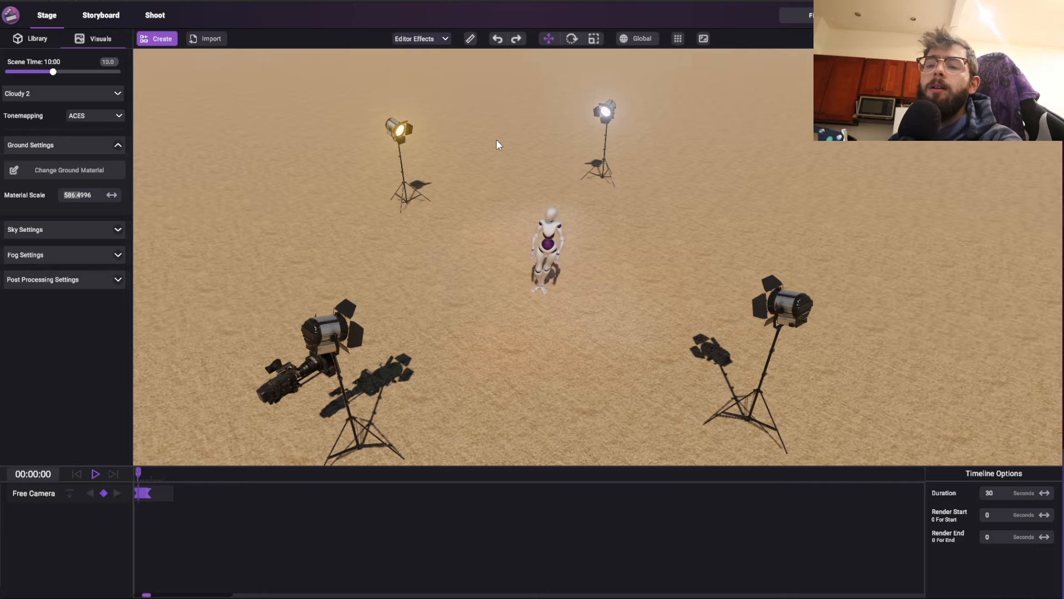
middle_click_drag(545, 281, 555, 150)
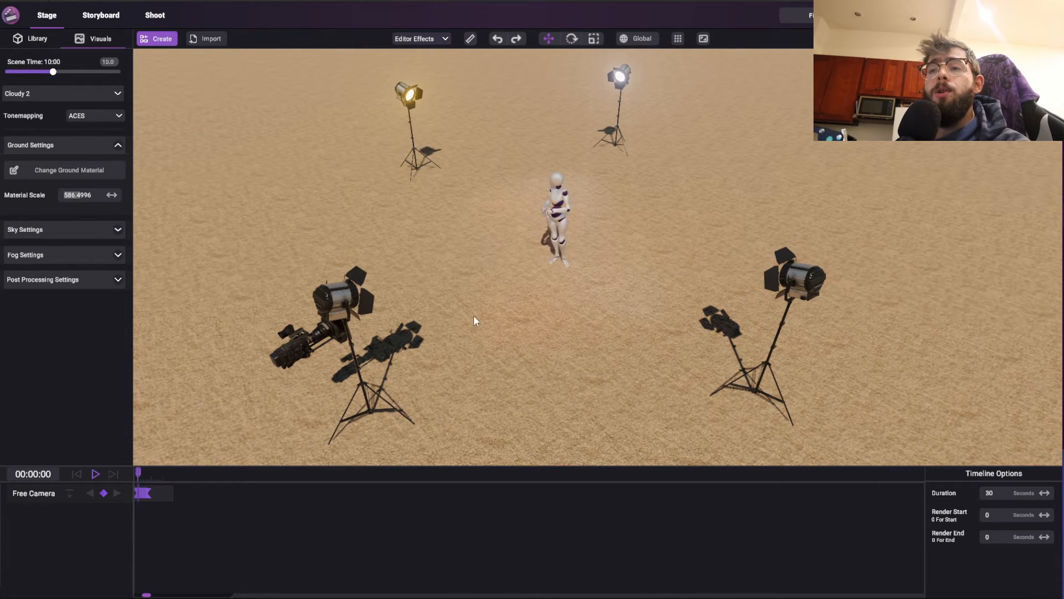
middle_click_drag(480, 319, 465, 199)
middle_click_drag(444, 254, 444, 122)
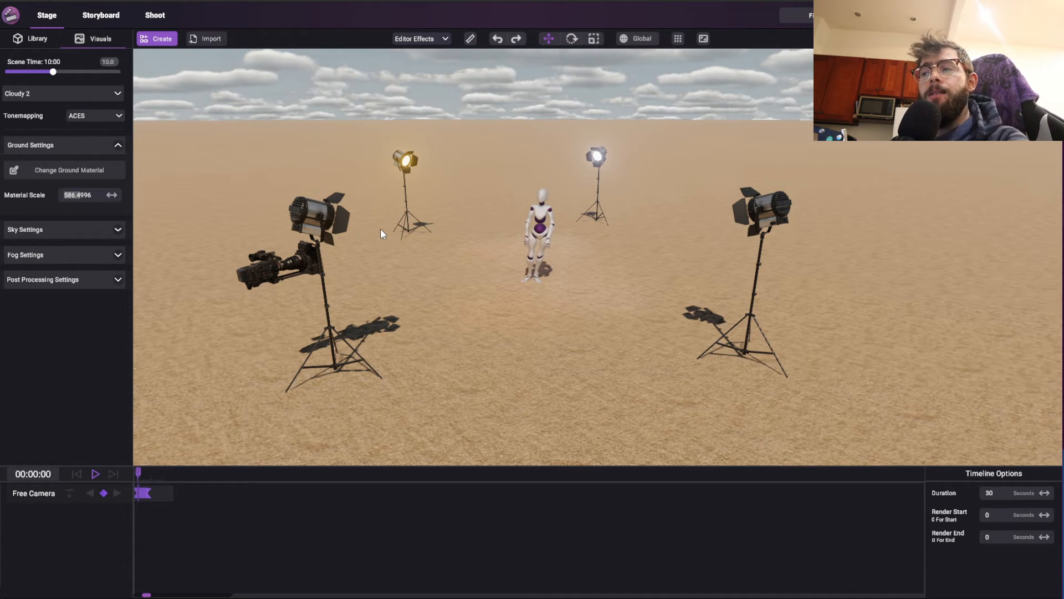
middle_click_drag(430, 195, 441, 289)
right_click_drag(439, 284, 483, 228)
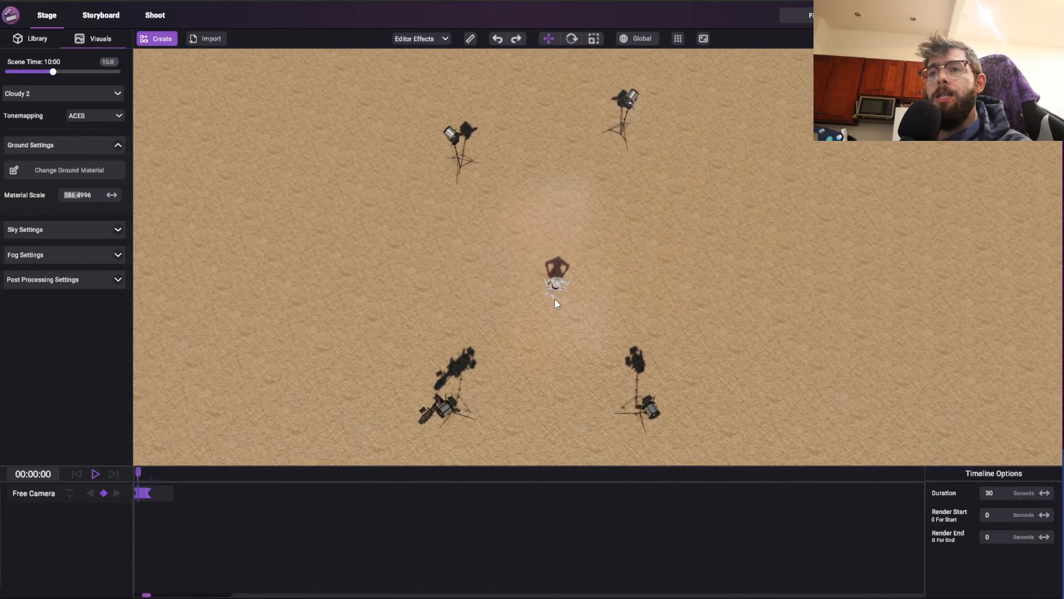
left_click(89, 12)
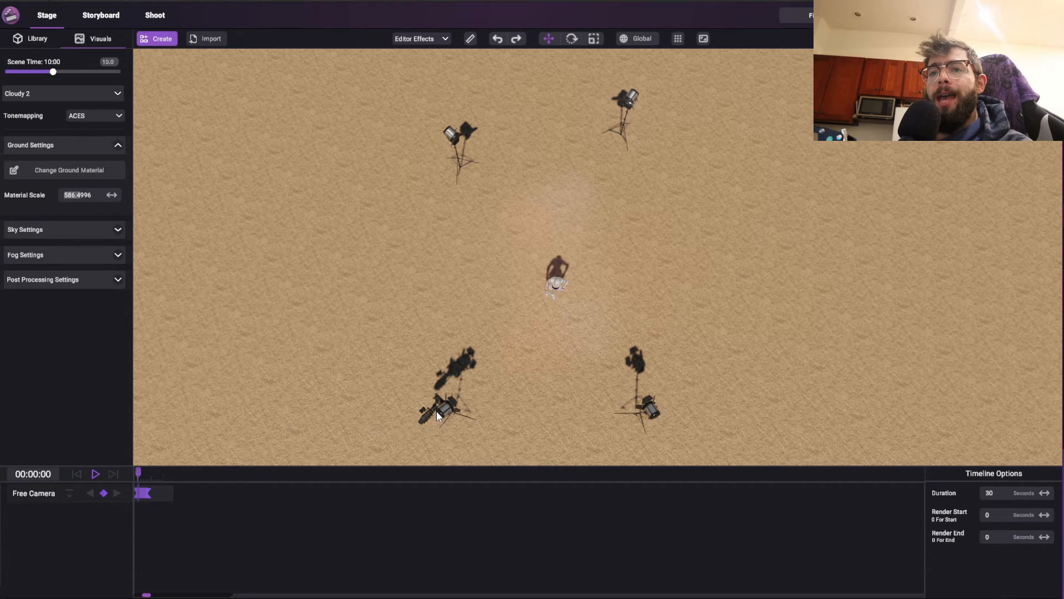
In the stage's overhead view, move the character toward the two rear lights and the camera away from the nearby front light
left_click(439, 413)
left_click(553, 277)
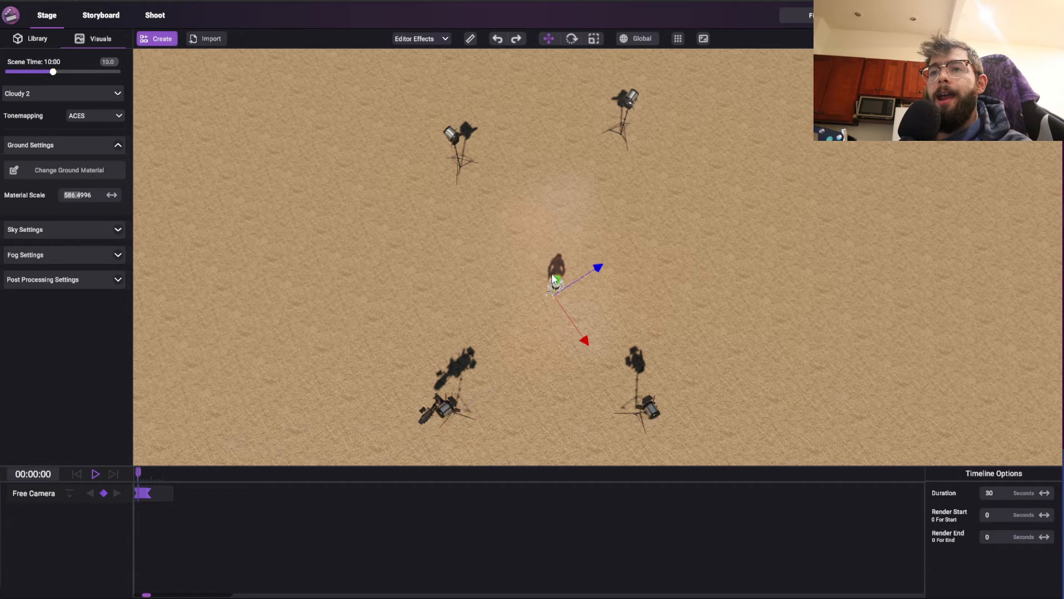
left_click_drag(552, 302, 546, 255)
left_click(425, 408)
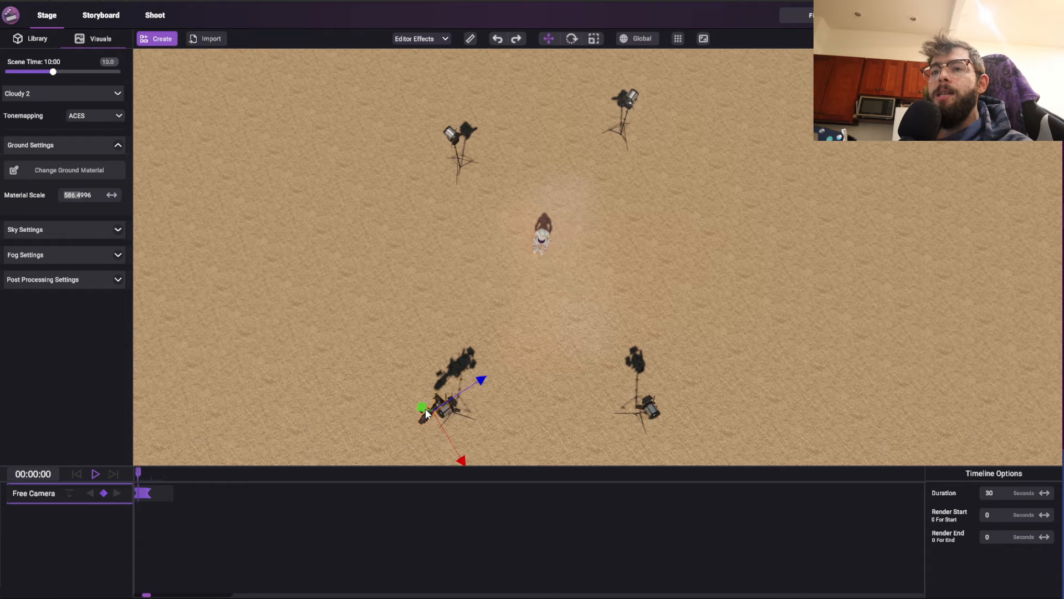
left_click_drag(424, 408, 393, 351)
key("e")
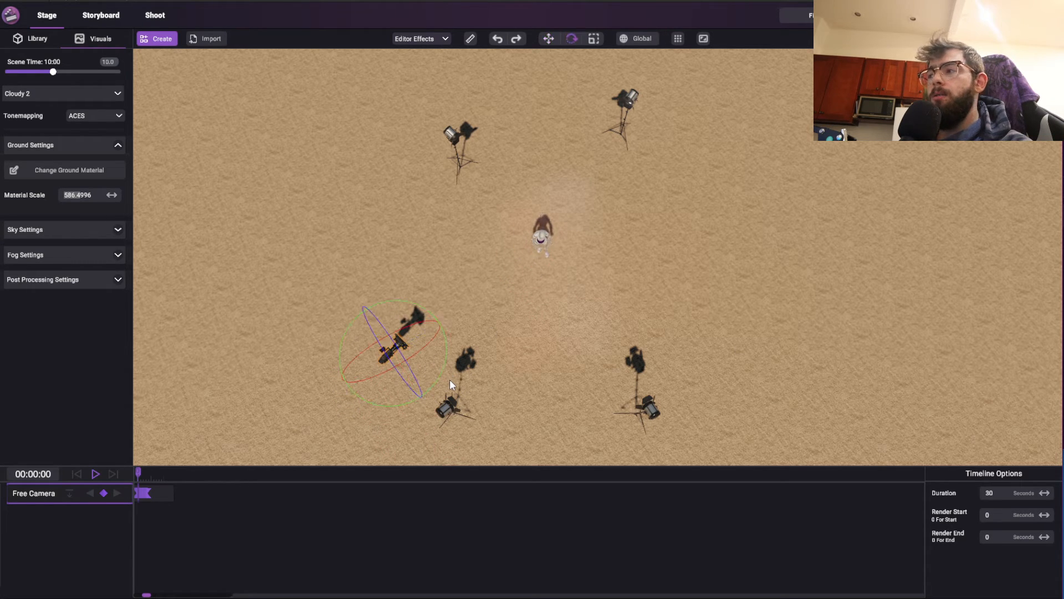
right_click_drag(519, 285, 511, 340)
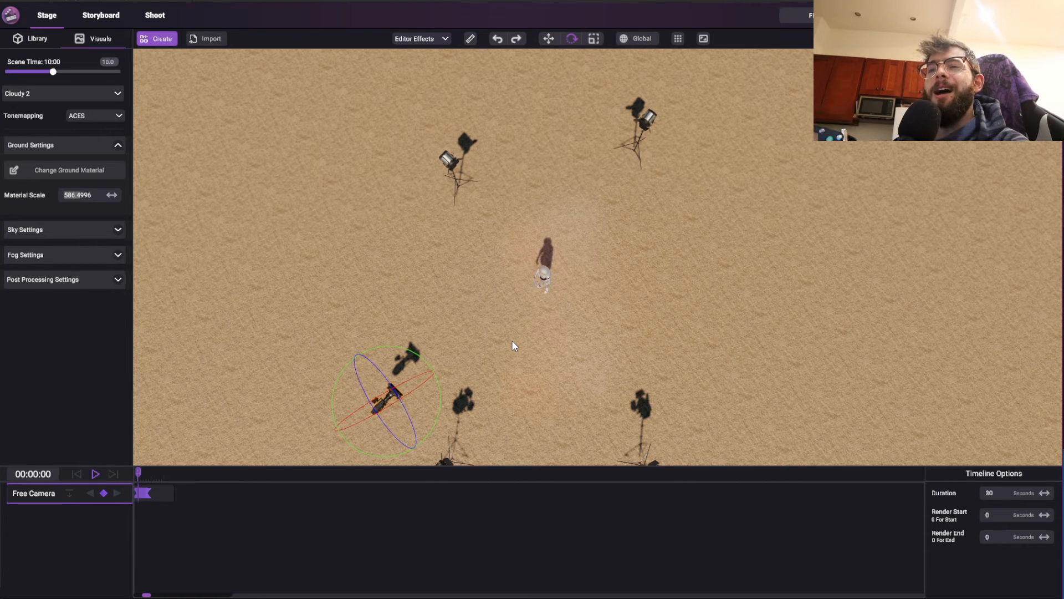
right_click_drag(633, 273, 676, 118)
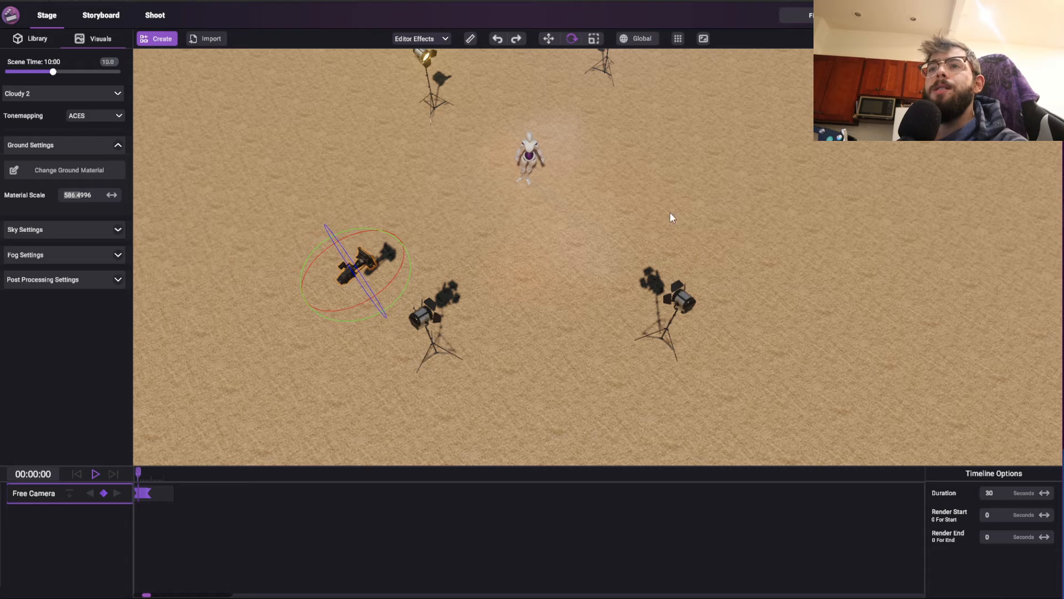
right_click_drag(670, 212, 657, 166)
key("w")
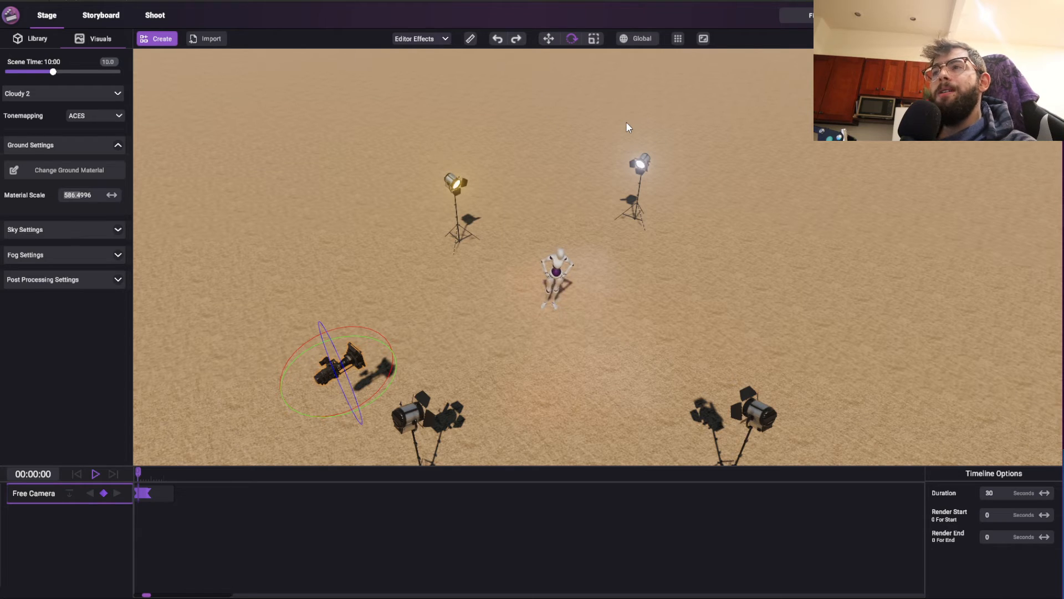
right_click_drag(700, 195, 692, 171)
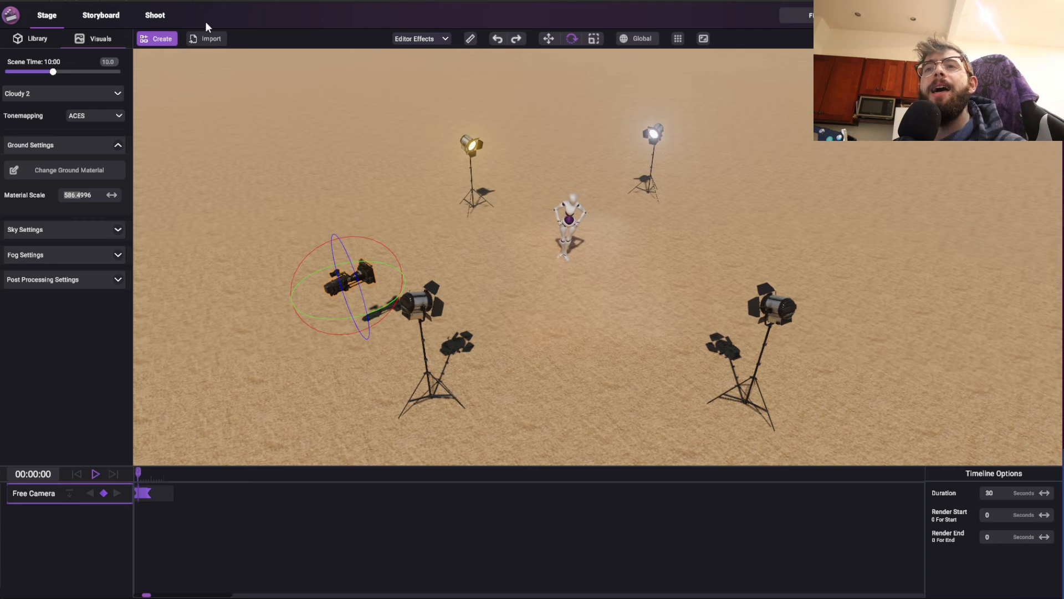
Open the Shoot view, move the camera closer to the character to frame its upper body, and focus on its head
left_click(153, 14)
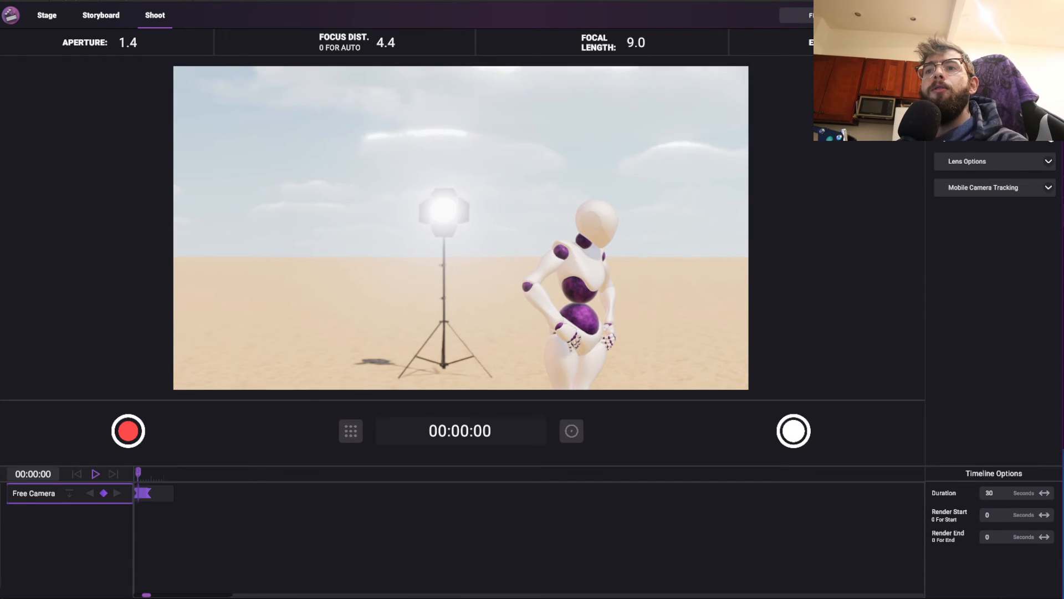
key("w")
mouse_move(561, 221)
right_mouse_down()
mouse_move(533, 219)
mouse_move(560, 220)
right_mouse_up()
key("d")
left_click(482, 197)
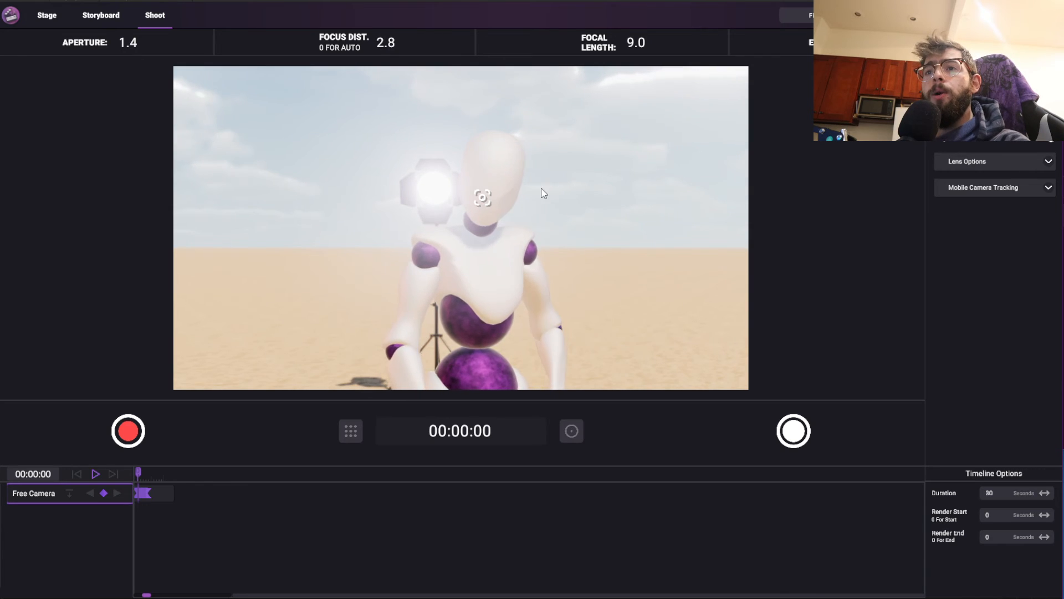
Review the camera view export settings for motion blur, resolution, framerate, encoder and bitrate, and cancel the export
left_click(898, 15)
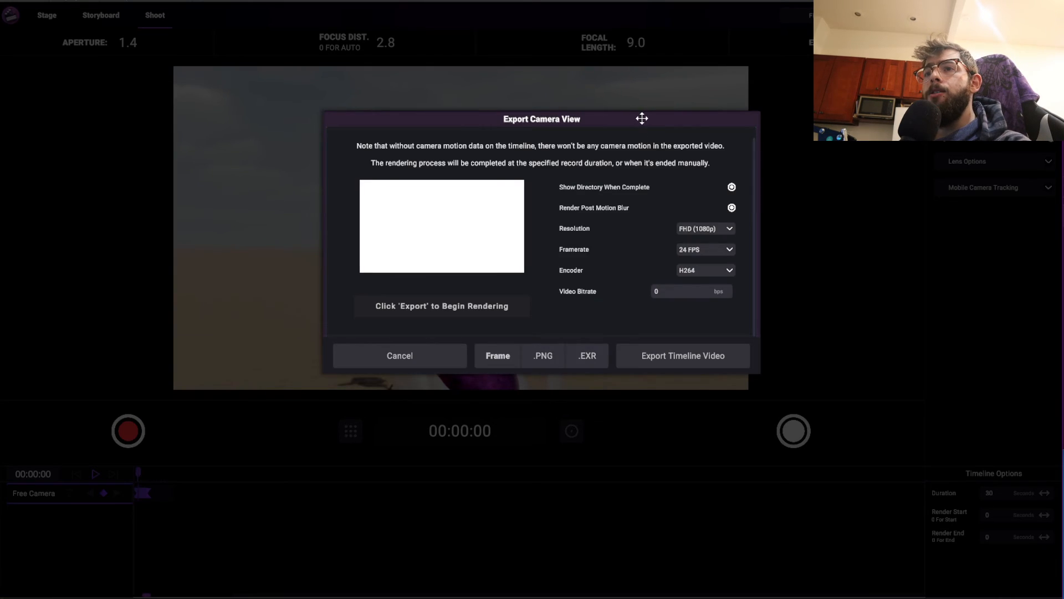
left_click_drag(641, 118, 569, 120)
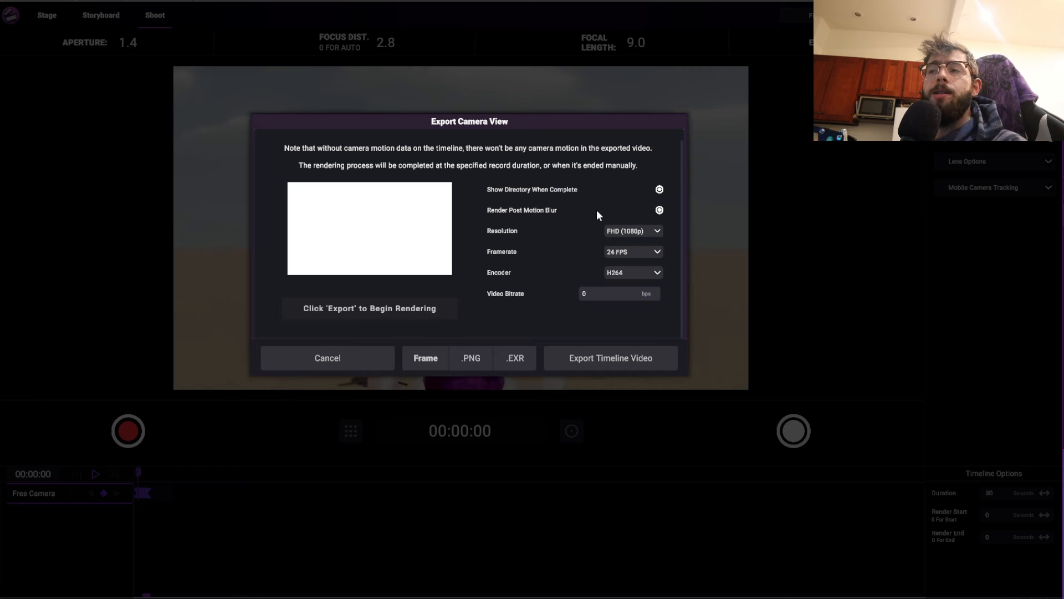
left_click(364, 355)
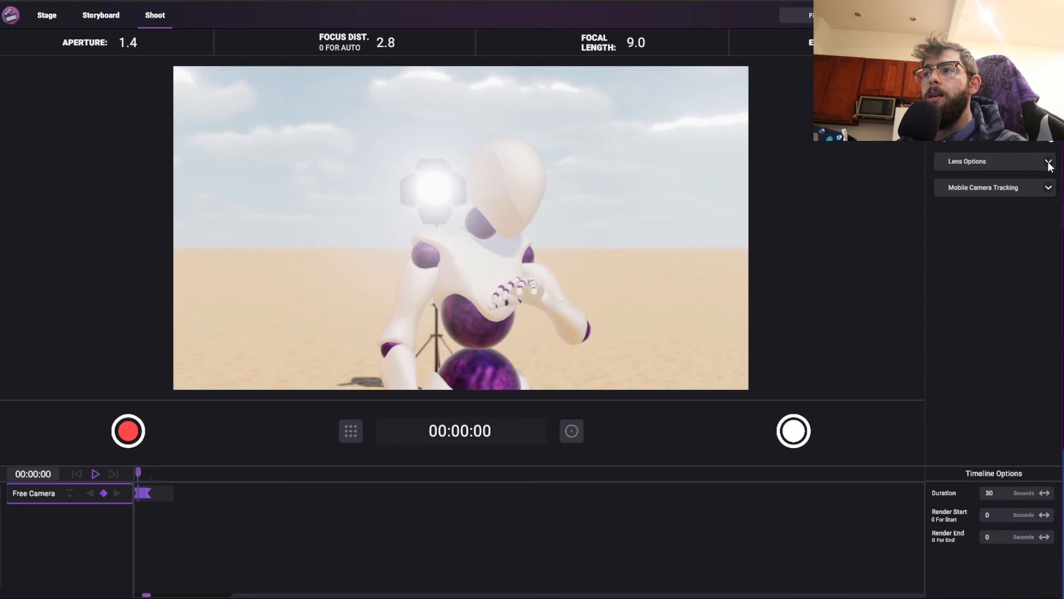
Set the camera lens's Motion Blur to 1.0, turn the camera, and check the camera view export settings without exporting
left_click(1016, 161)
left_click_drag(952, 215, 1006, 214)
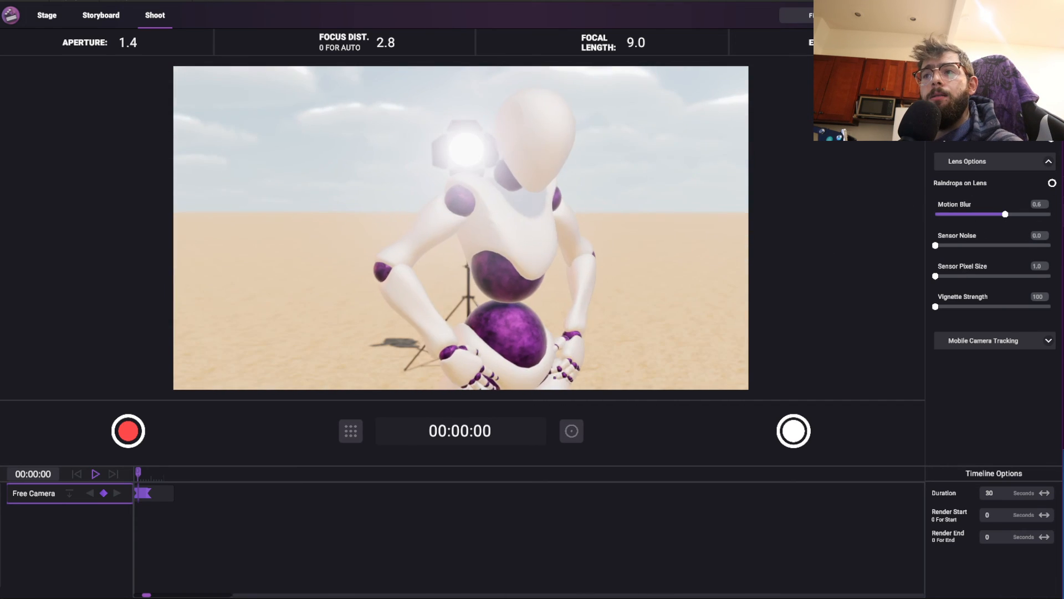
left_click_drag(1021, 214, 1052, 214)
mouse_move(669, 284)
right_mouse_down()
mouse_move(776, 280)
mouse_move(668, 284)
right_mouse_up()
left_click(1022, 15)
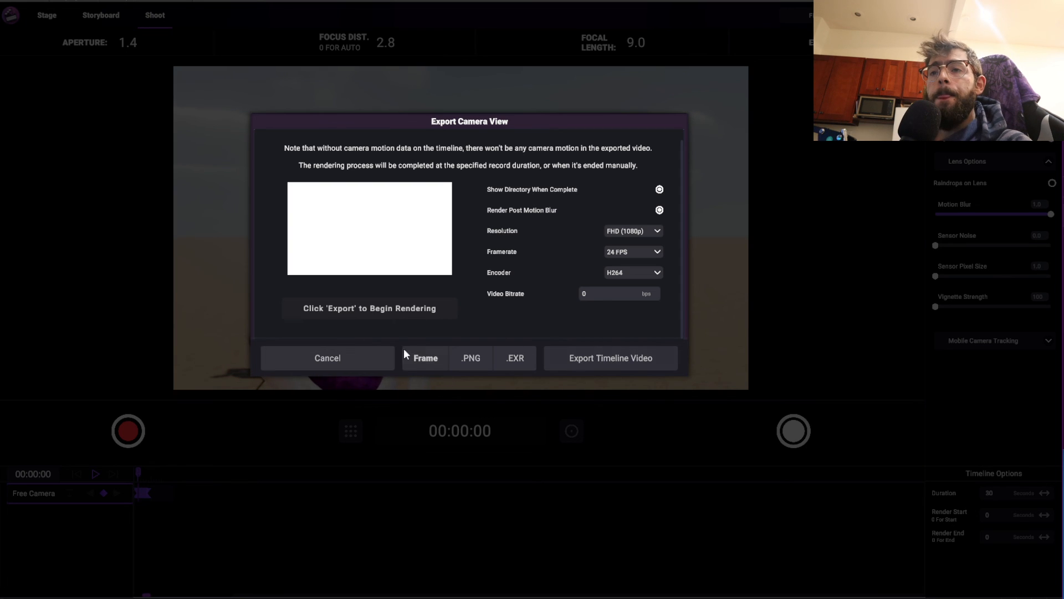
left_click(348, 356)
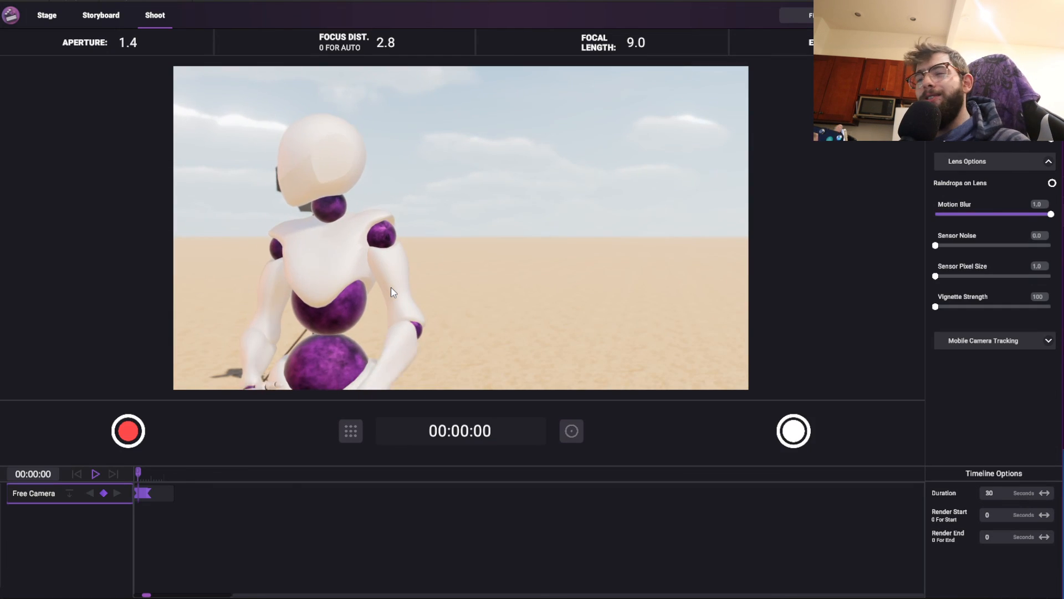